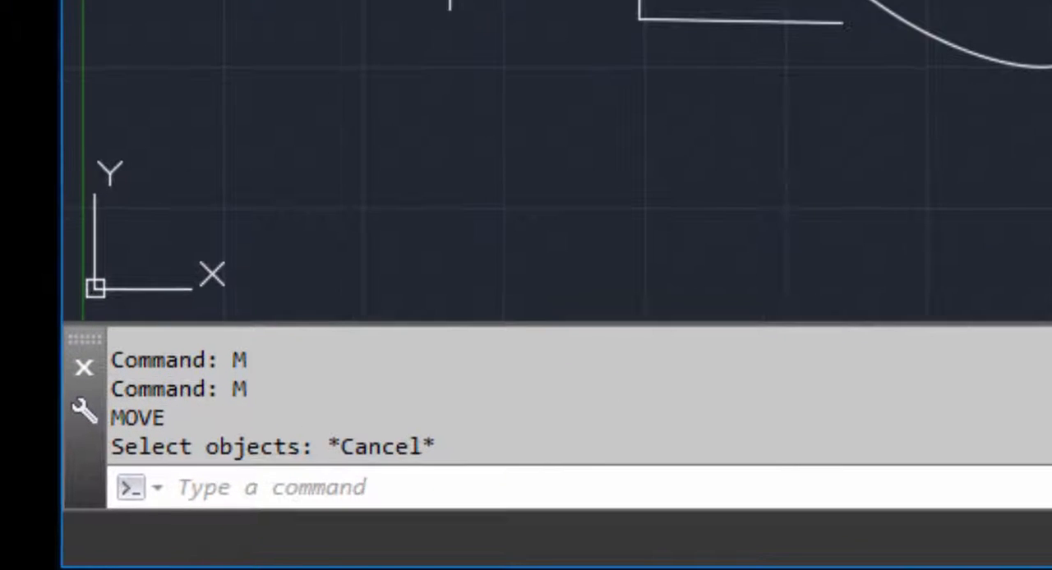
Step: Move the large circle and the horizontal line below it, using the polyline's upper-left corner as base point and its right vertical segment's midpoint as destination
type("M")
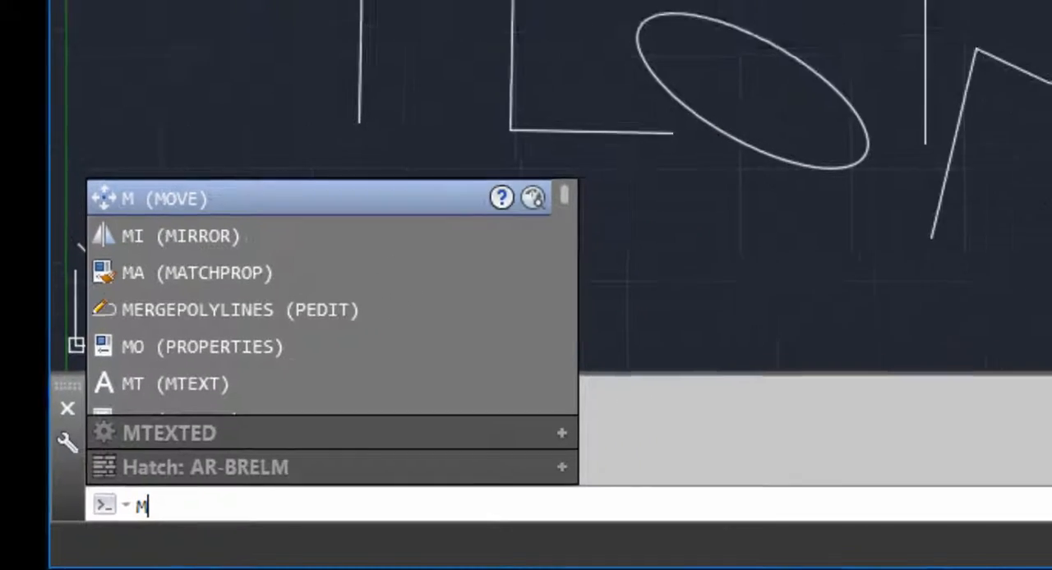
key("Return")
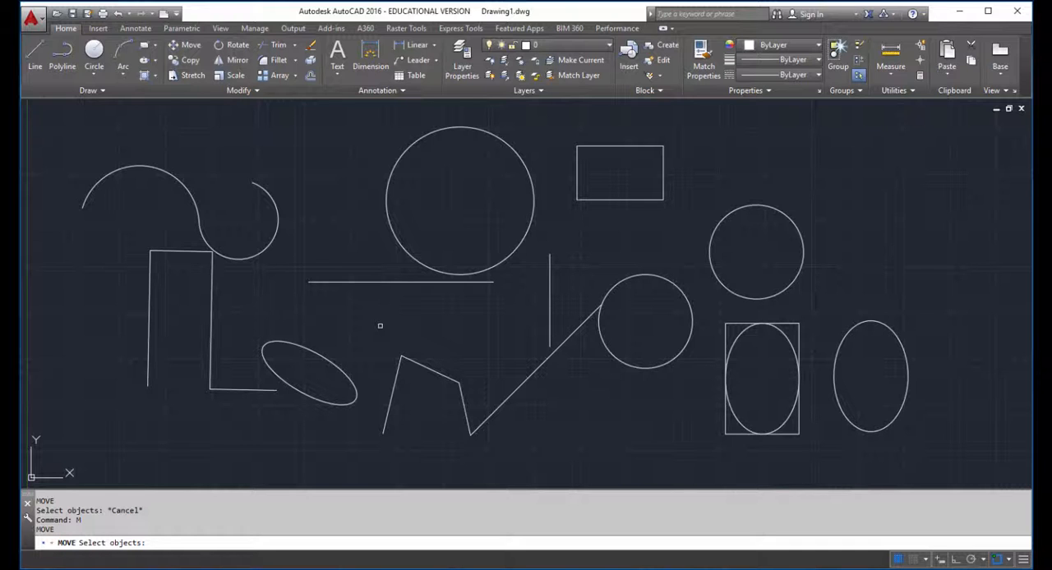
left_click(459, 246)
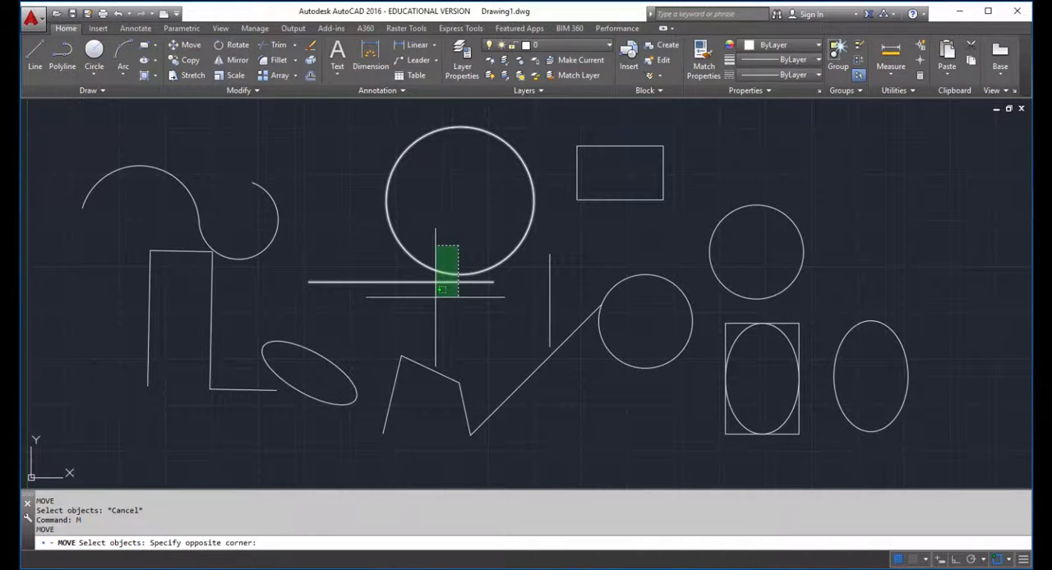
left_click(435, 297)
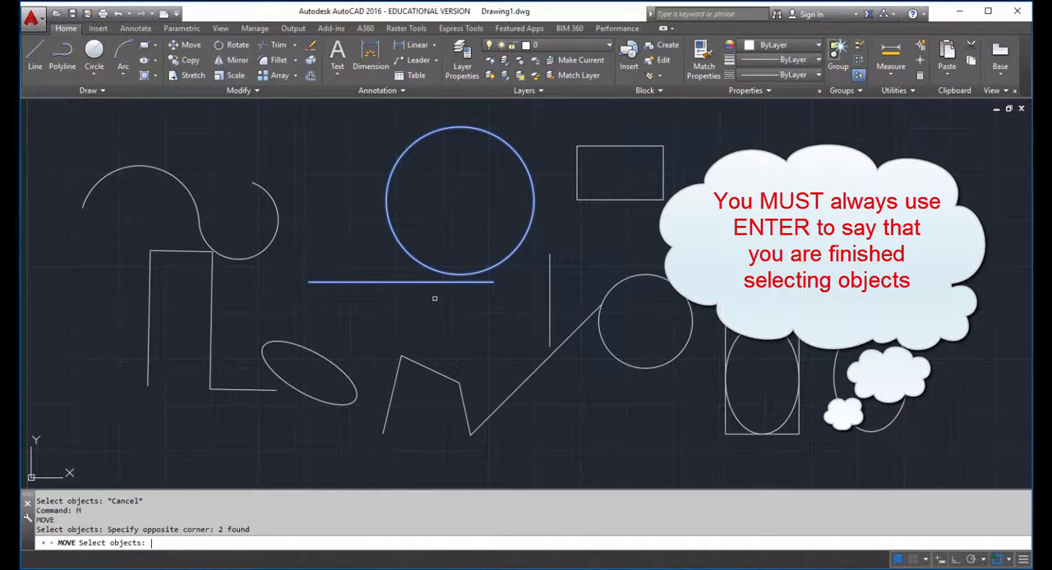
key("Return")
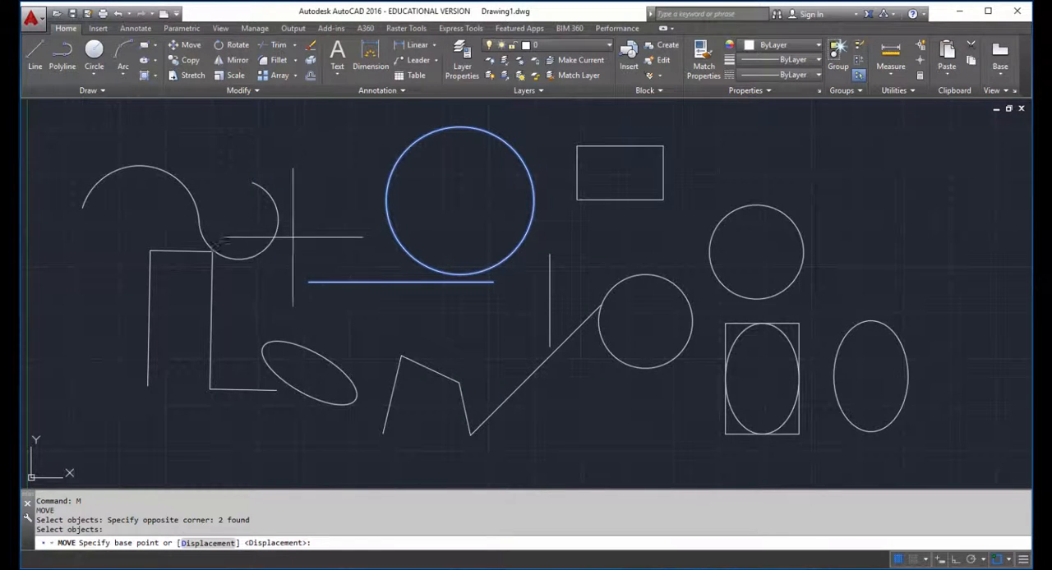
left_click(157, 236)
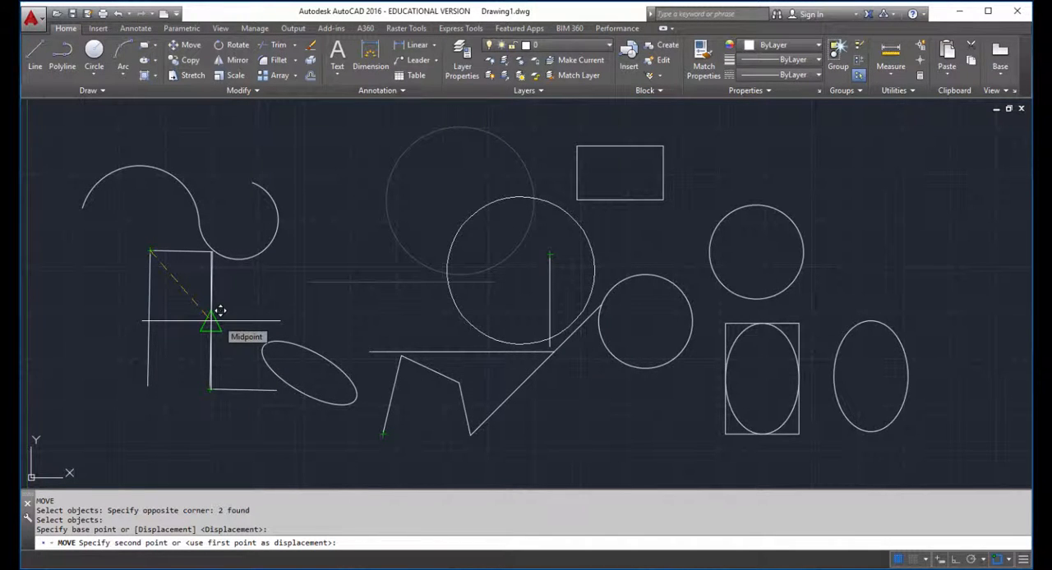
left_click(211, 321)
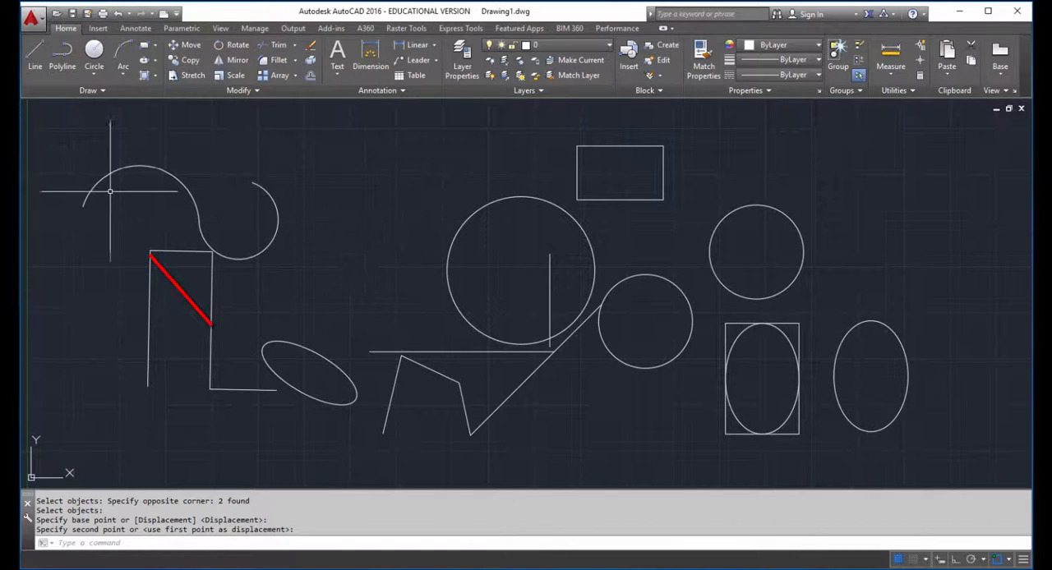
Step: Undo and redo the move of the large circle and horizontal line to compare their original and moved positions
key("ctrl+z")
key("Escape")
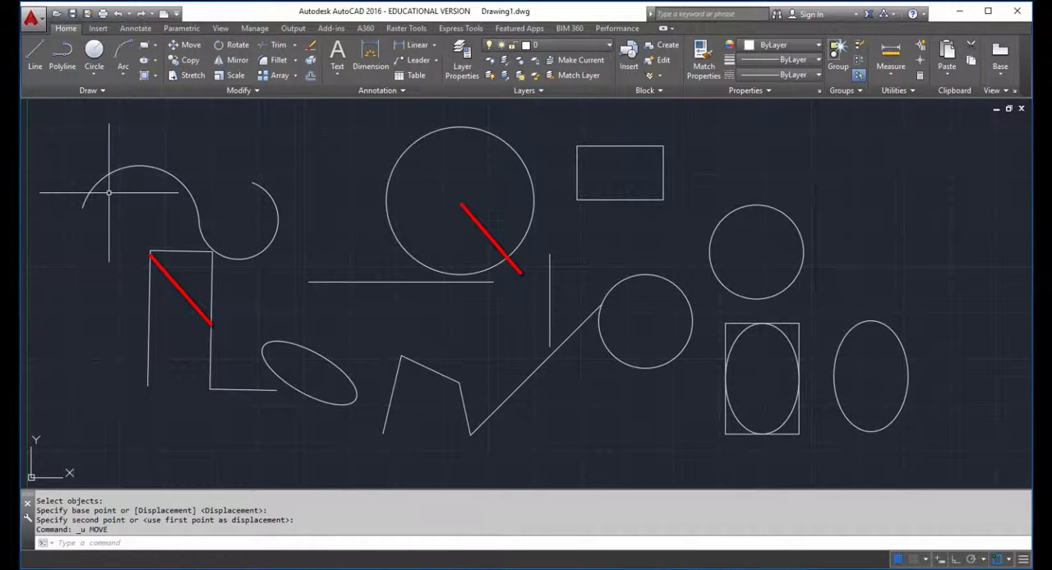
key("ctrl+y")
key("ctrl+z")
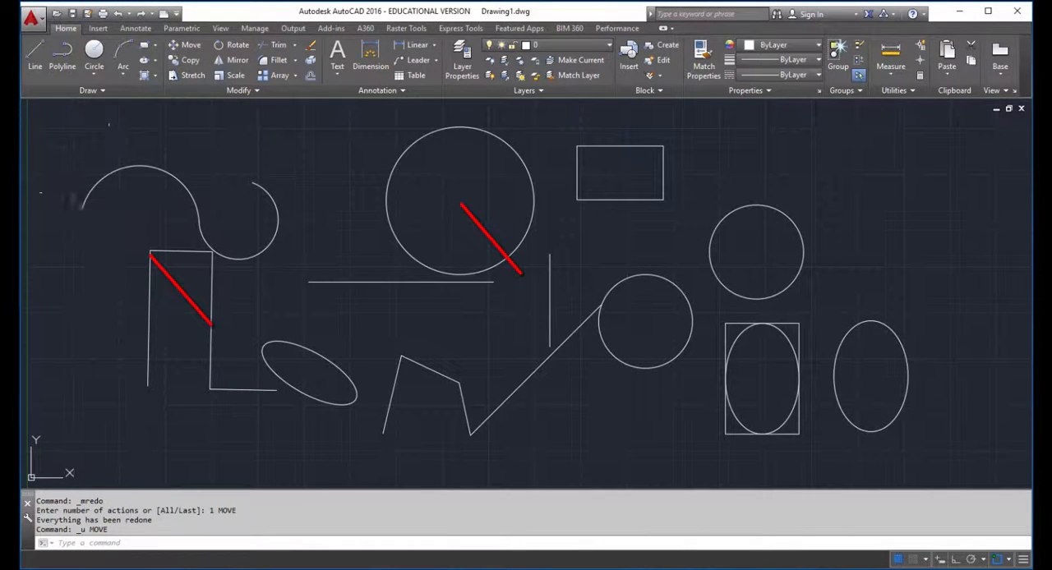
key("ctrl+y")
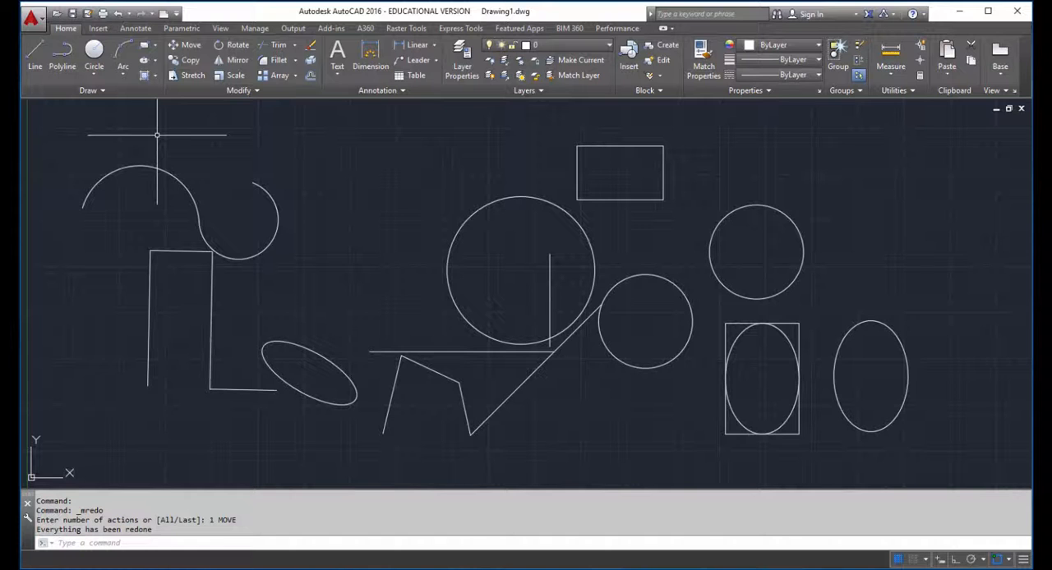
Step: Copy the tilted ellipse twice, from the lower endpoint of the vertical segment beside it to that segment's midpoint and upper endpoint
type("co")
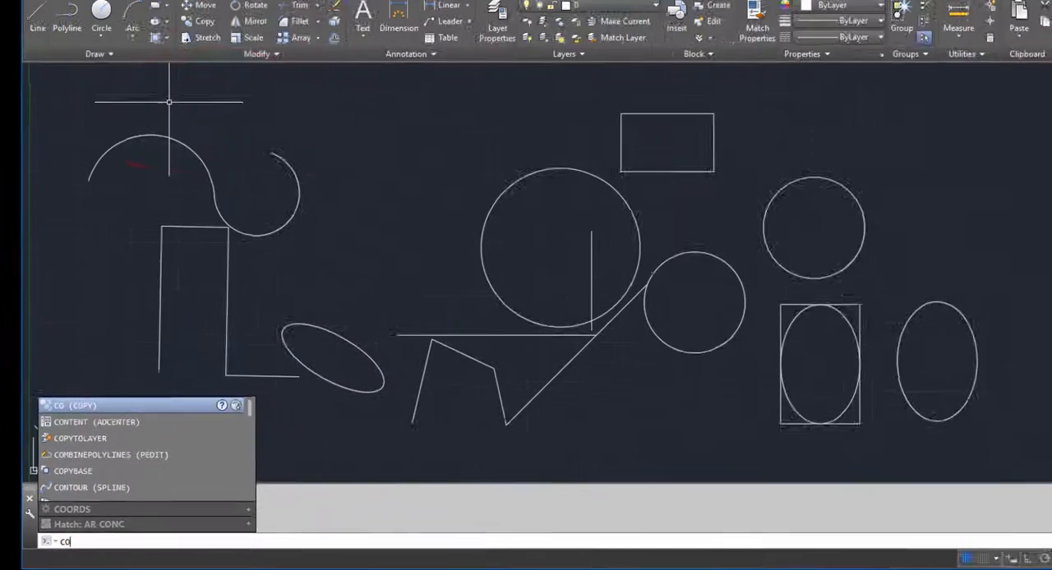
key("Return")
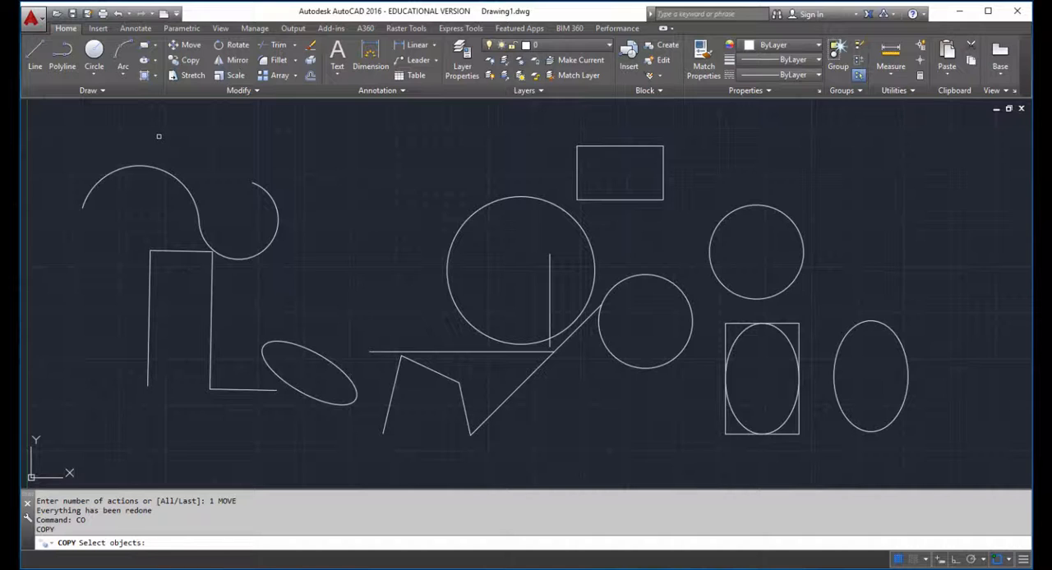
left_click(291, 343)
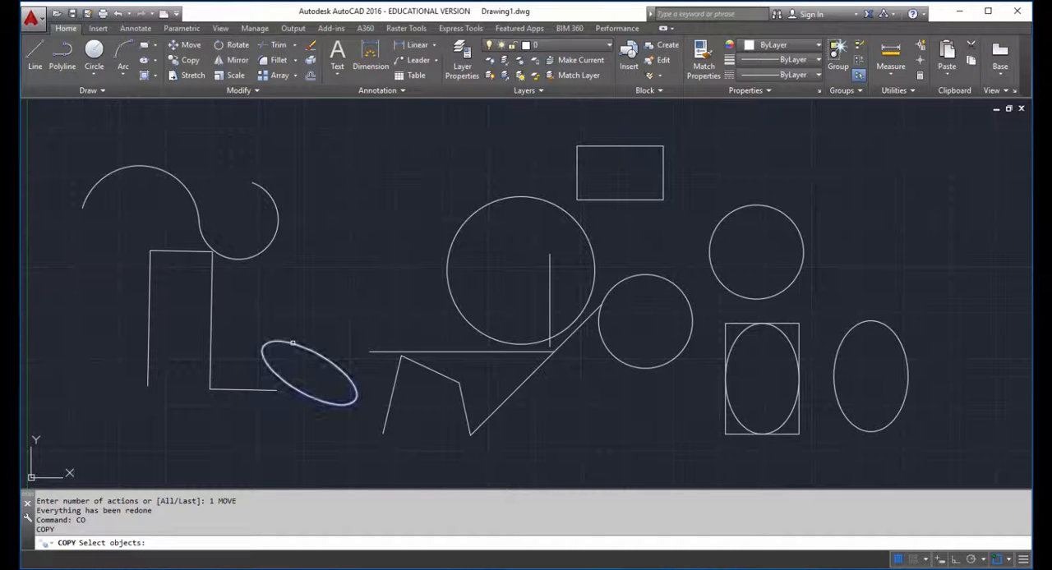
key("Return")
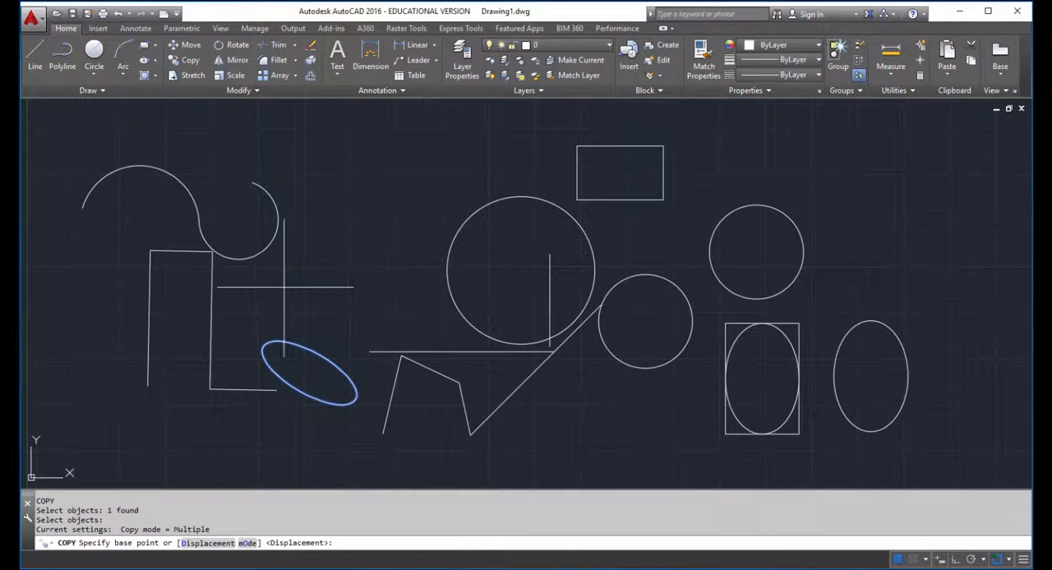
left_click(209, 389)
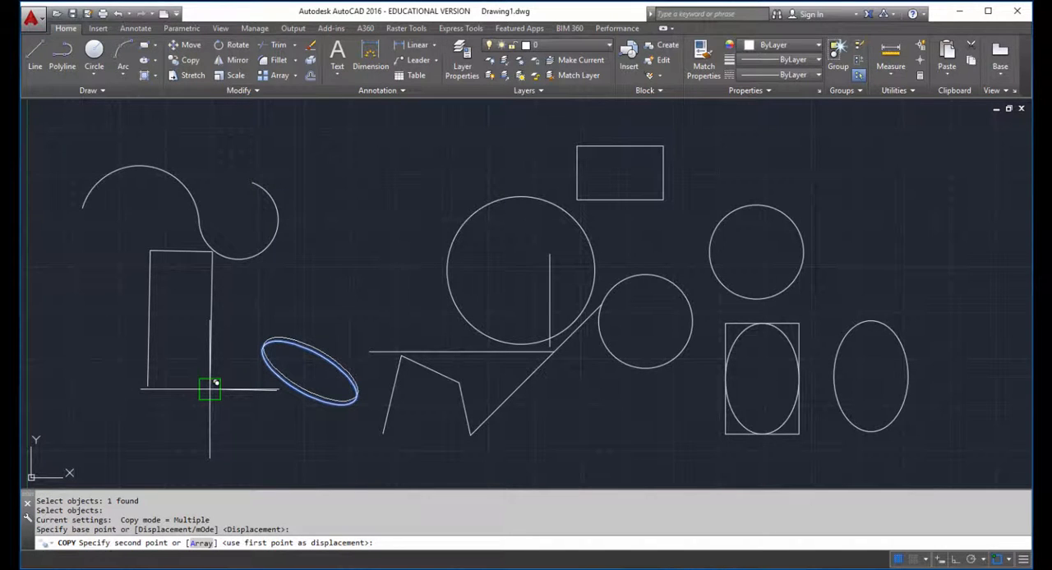
left_click(211, 325)
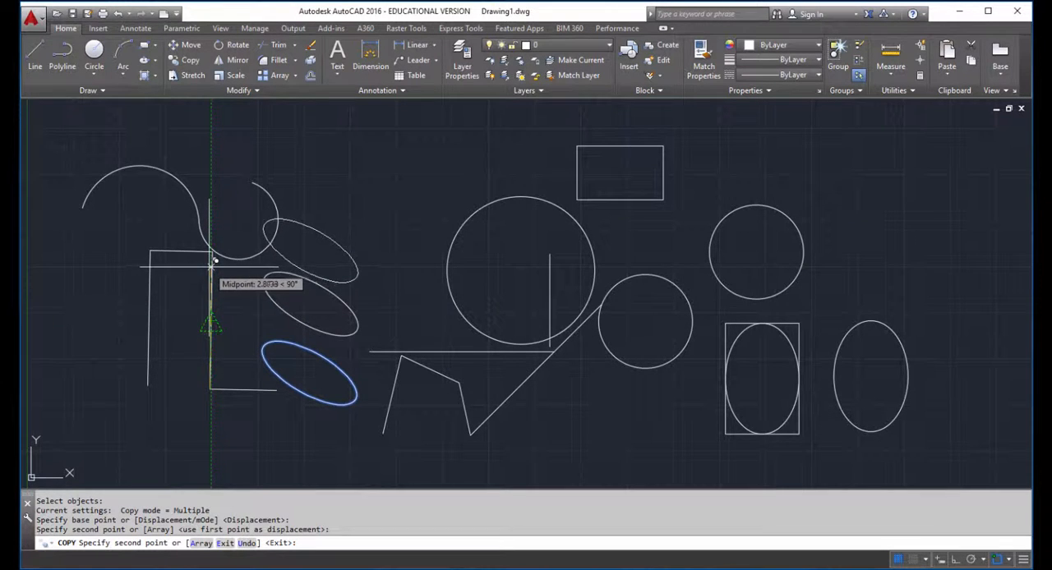
left_click(210, 251)
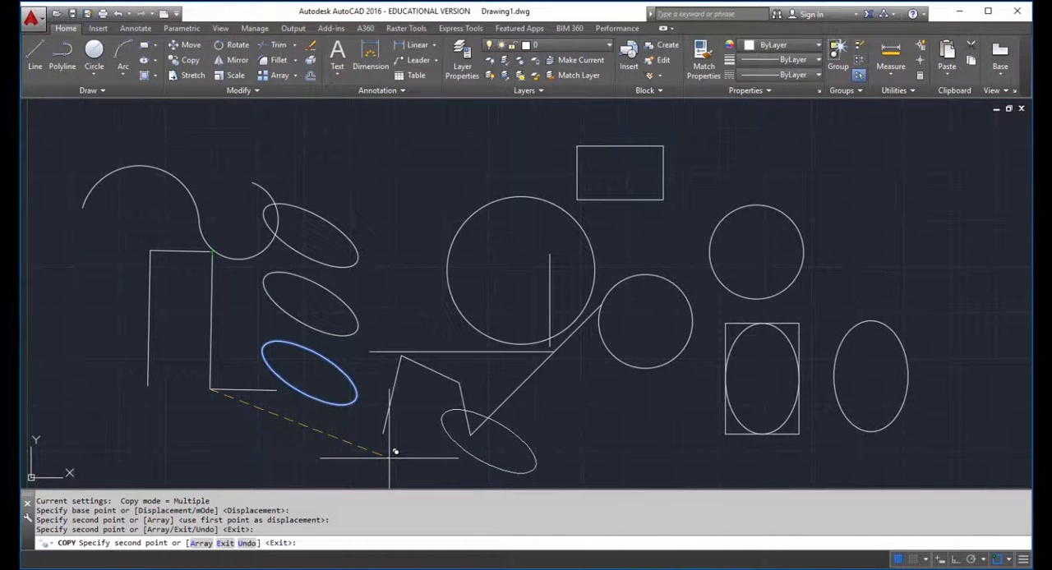
key("Escape")
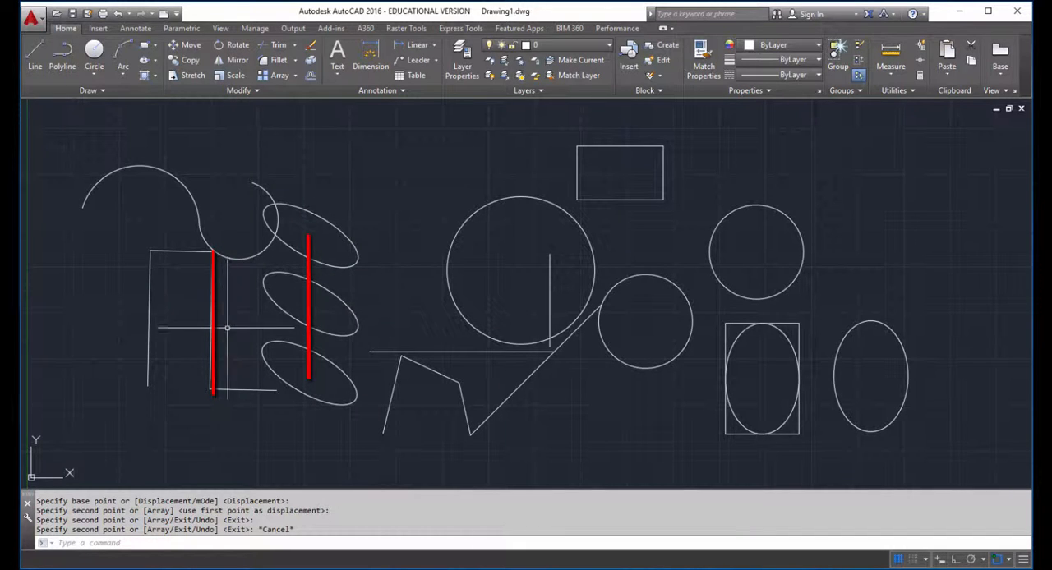
Step: Select the vertical segment beside the ellipses with a crossing selection, clear it, and try a window selection near its upper end
left_click(218, 280)
left_click(182, 309)
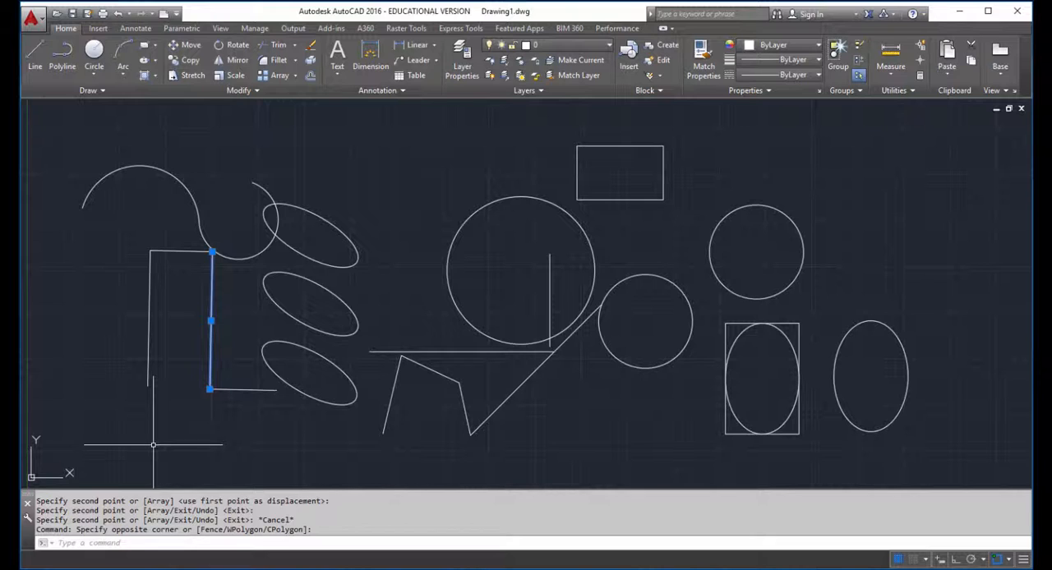
key("Escape")
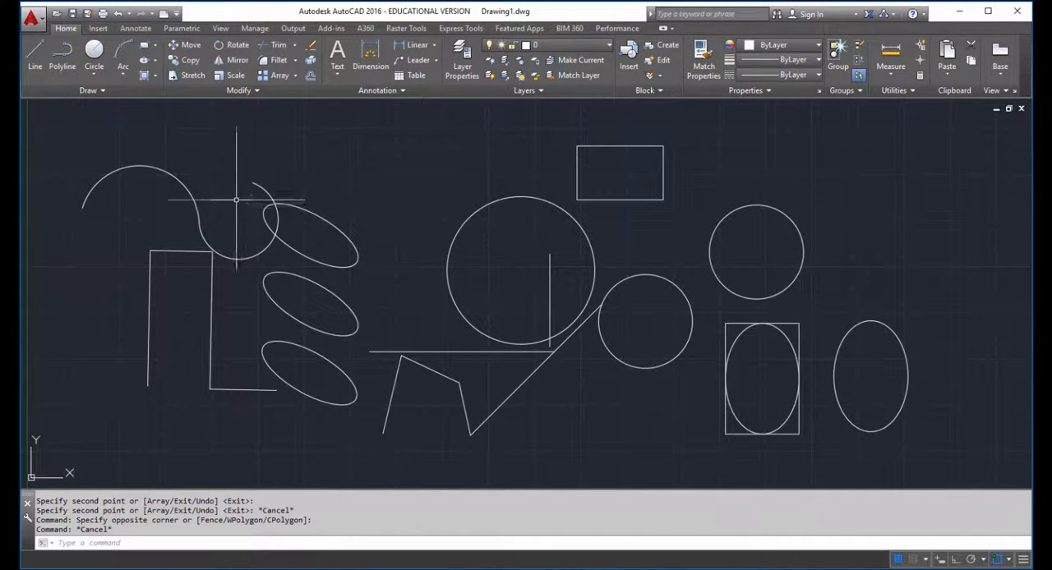
left_click(182, 213)
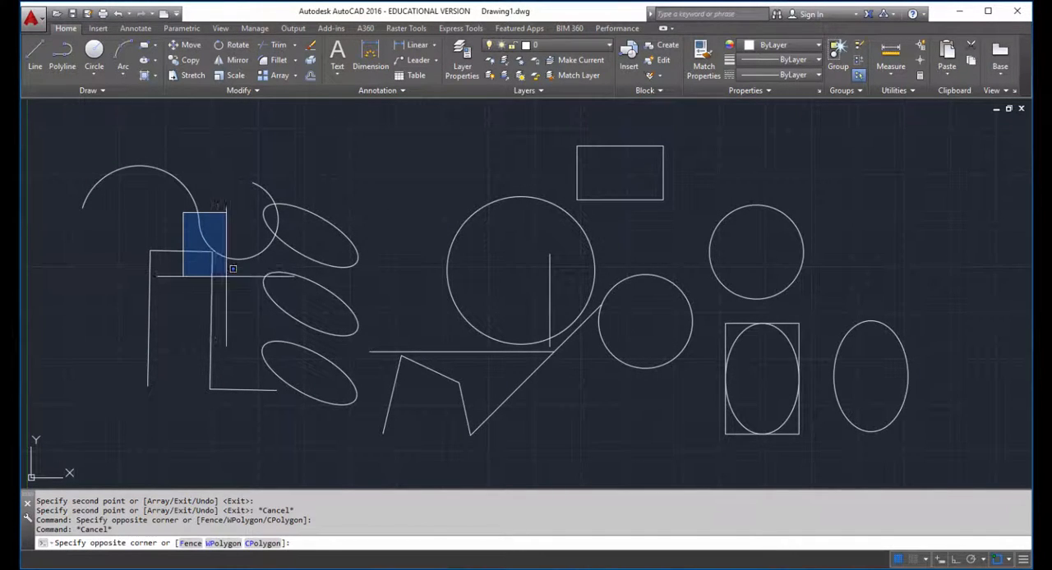
left_click(180, 222)
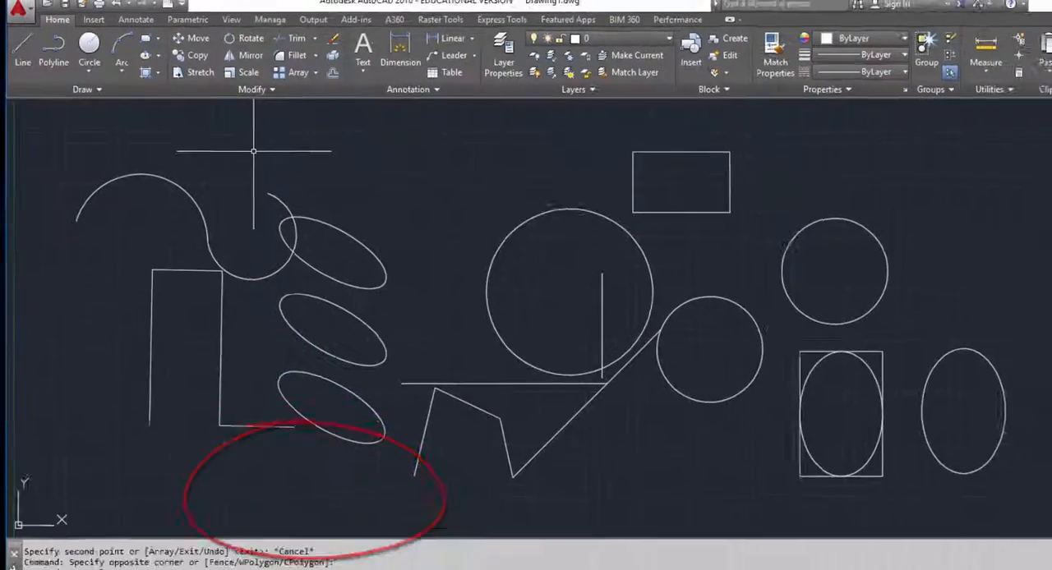
Step: Start Stretch and try to select the left end of the upper rectangle with a window selection
type("ST")
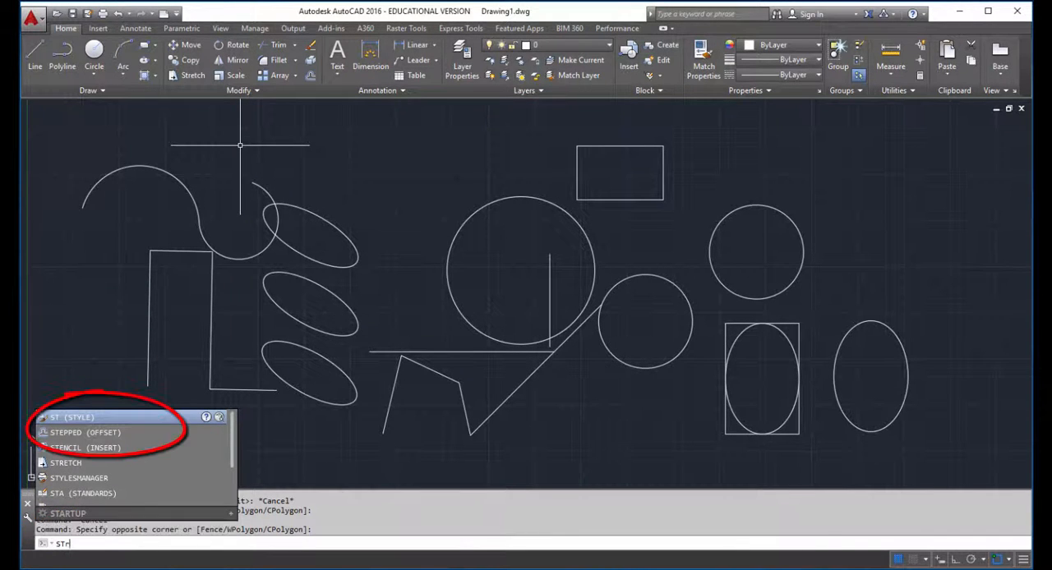
type("RETCH")
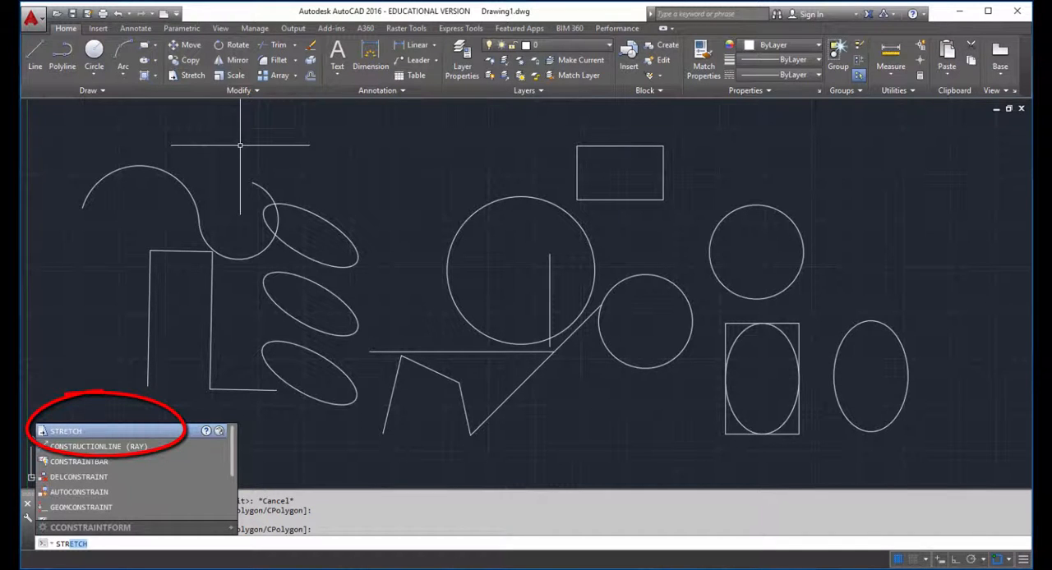
key("Return")
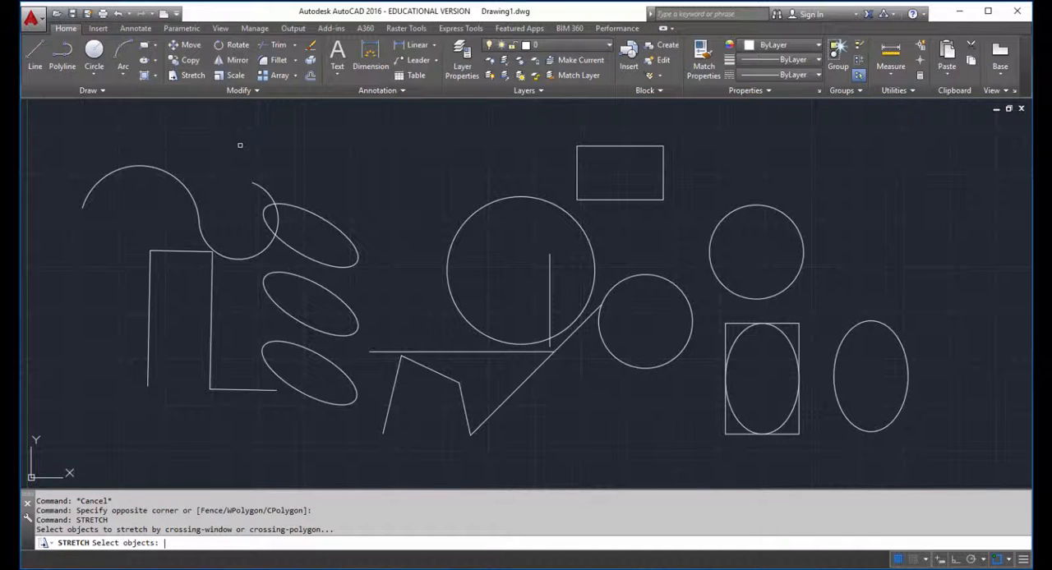
left_click(560, 125)
left_click(567, 138)
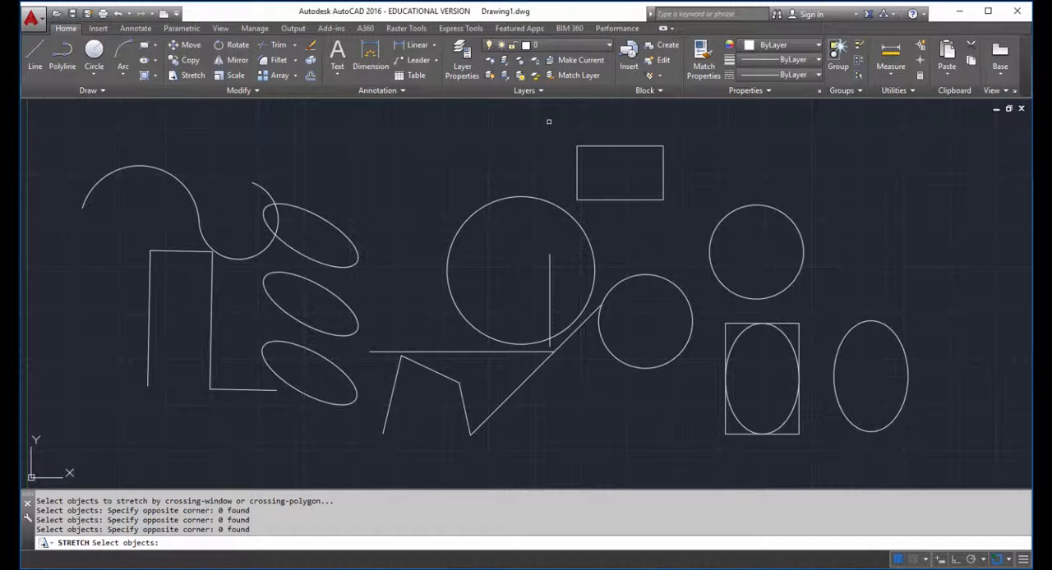
left_click(549, 122)
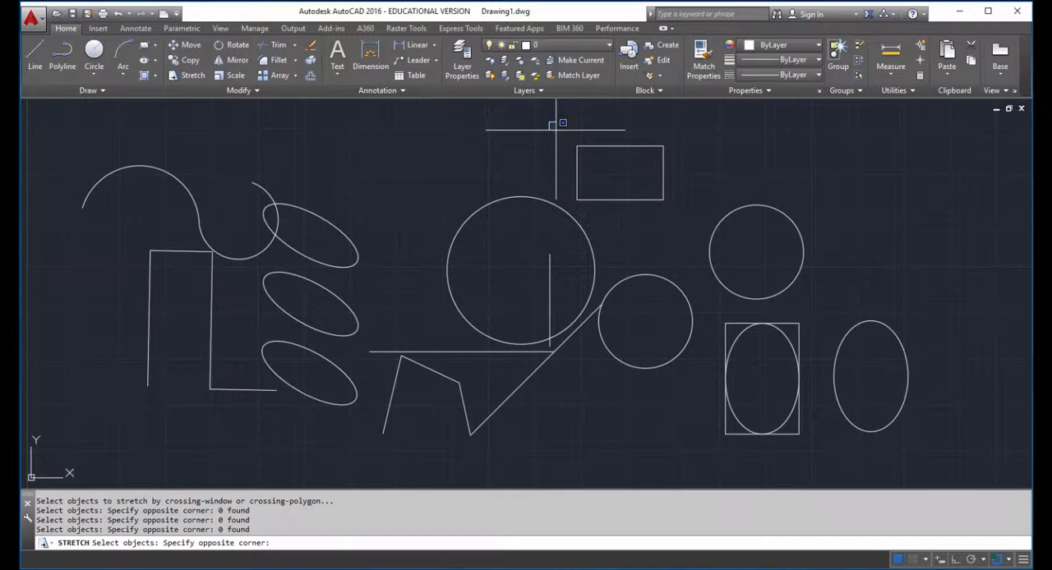
left_click(599, 220)
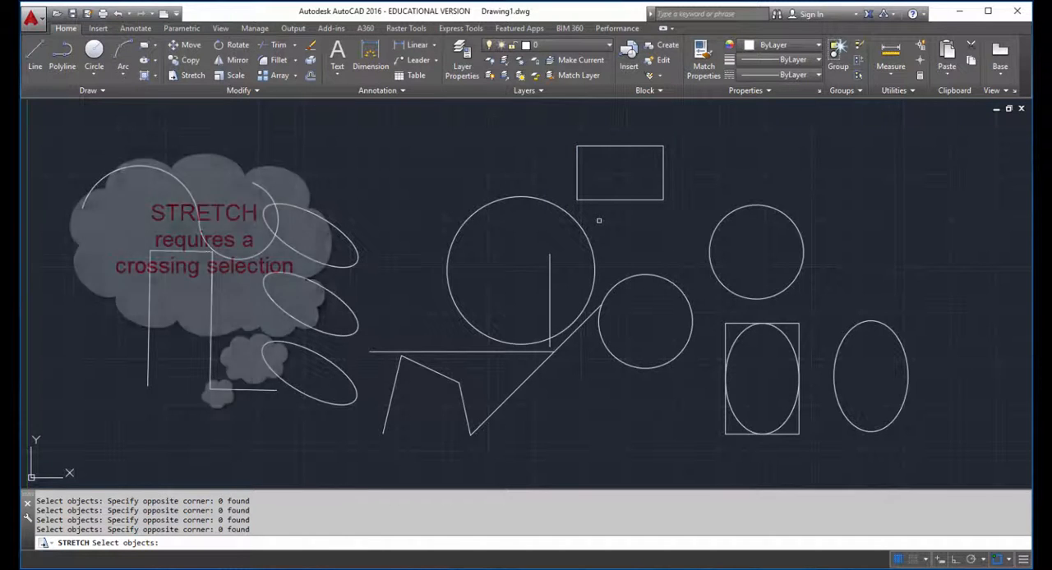
Step: Select the upper rectangle's left end with a crossing selection and stretch it up and to the left into a skewed shape
left_click(599, 125)
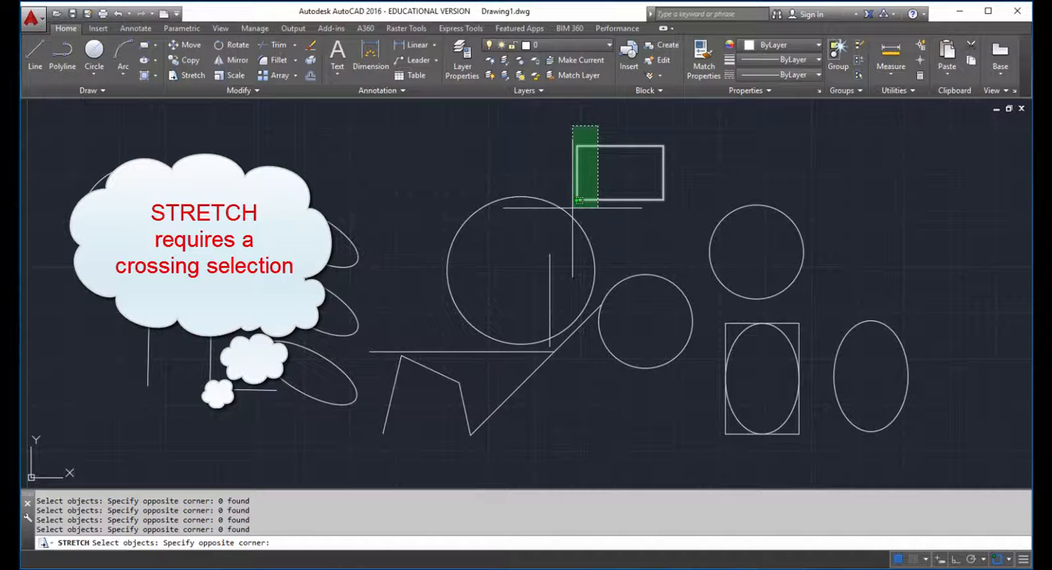
left_click(573, 207)
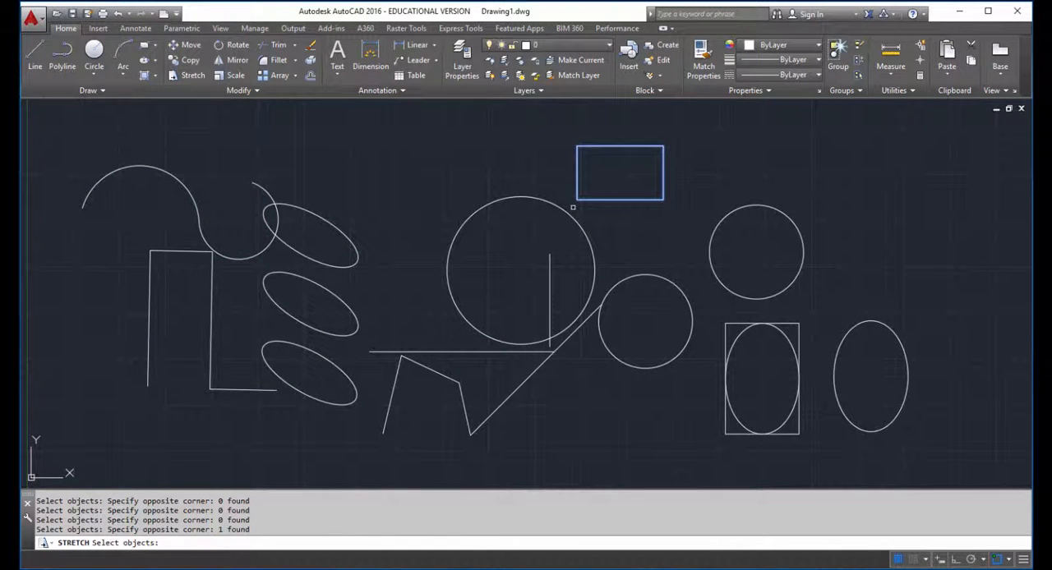
key("Return")
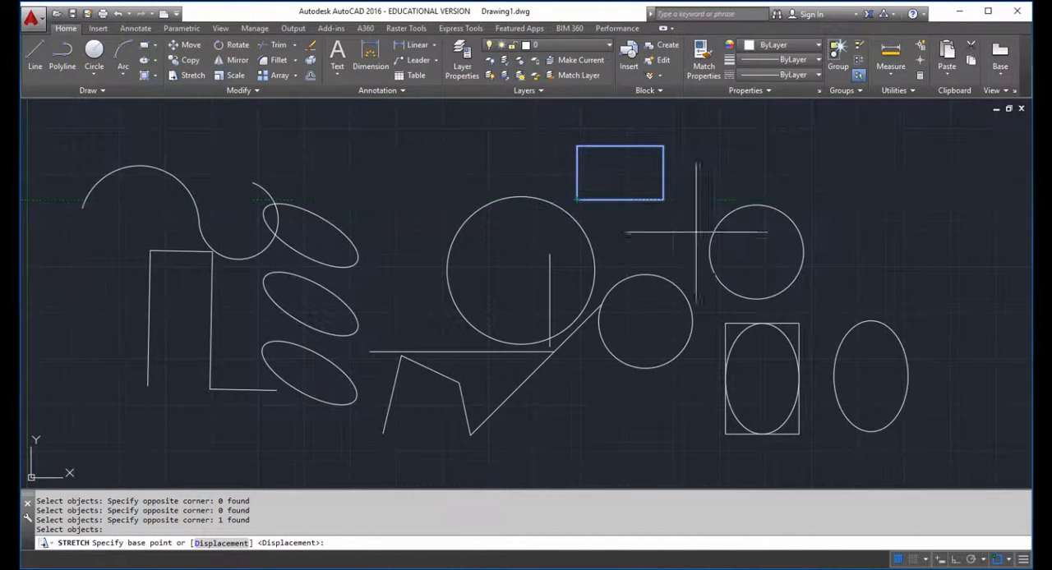
left_click(503, 161)
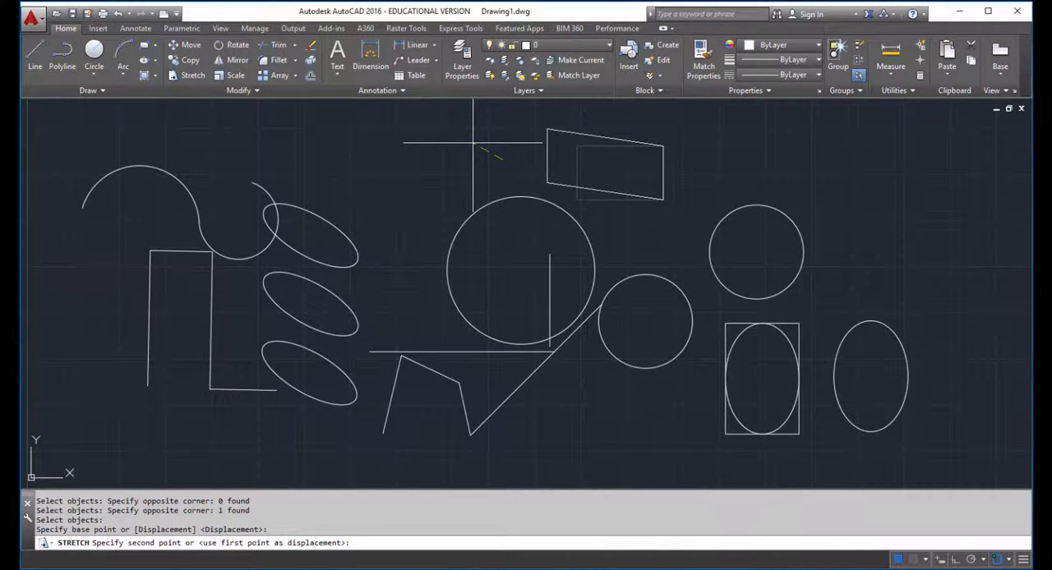
left_click(472, 144)
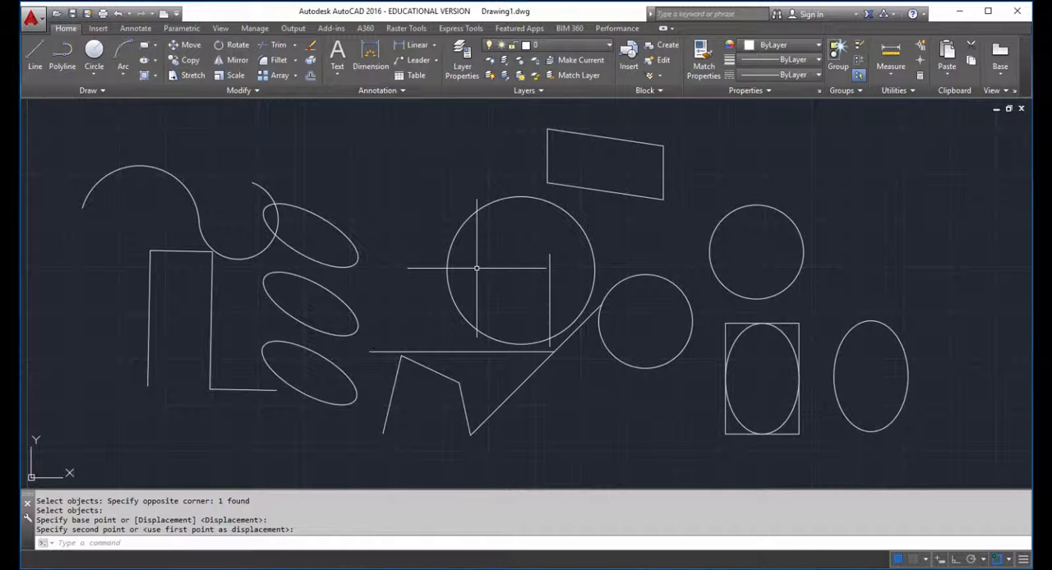
Step: Stretch the skewed upper rectangle's left end down and to the right from its edge midpoint, using a crossing selection, to make it nearly rectangular
type("str")
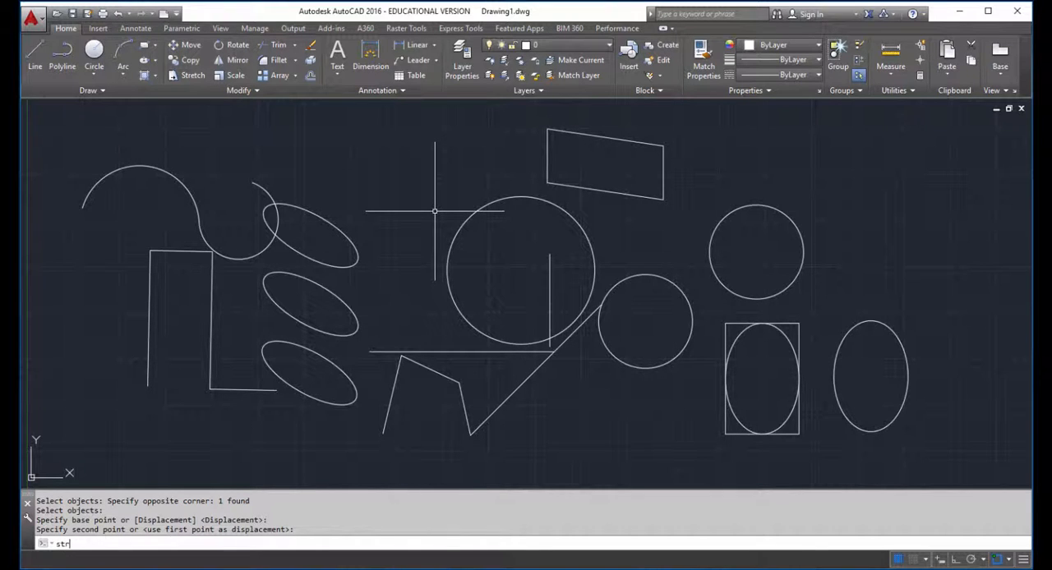
key("Return")
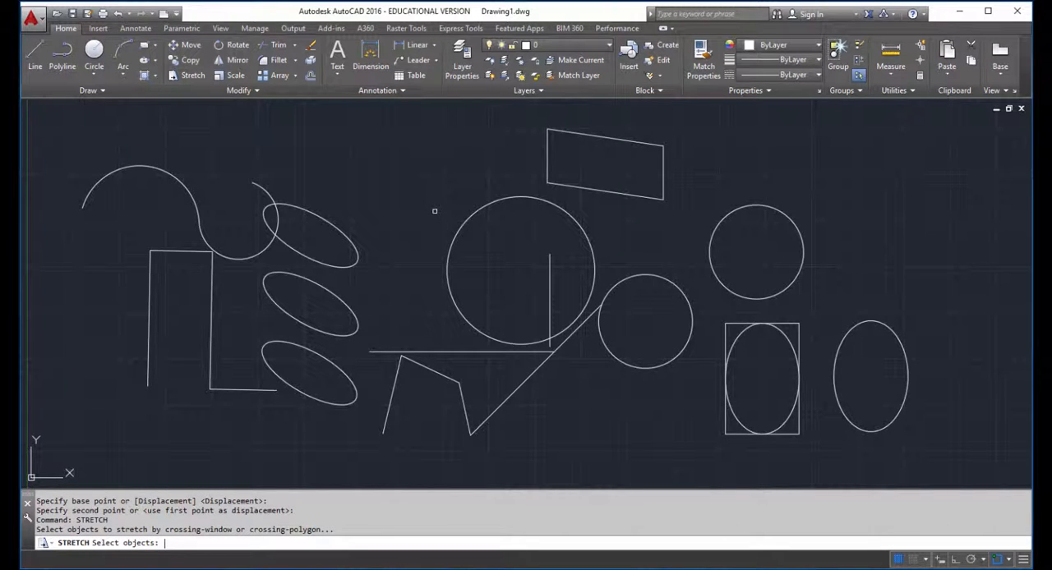
left_click(553, 116)
left_click(537, 187)
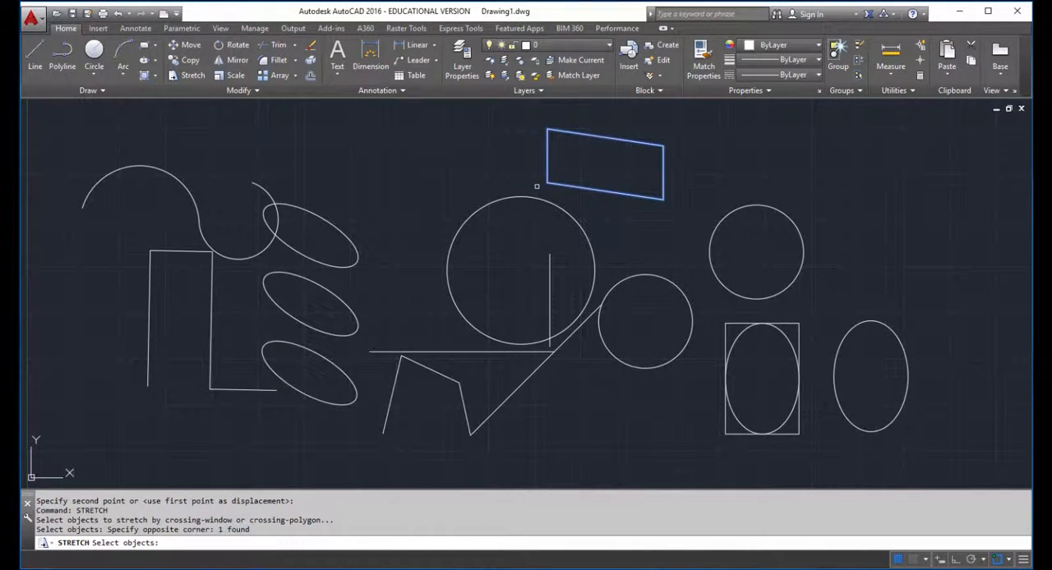
key("Return")
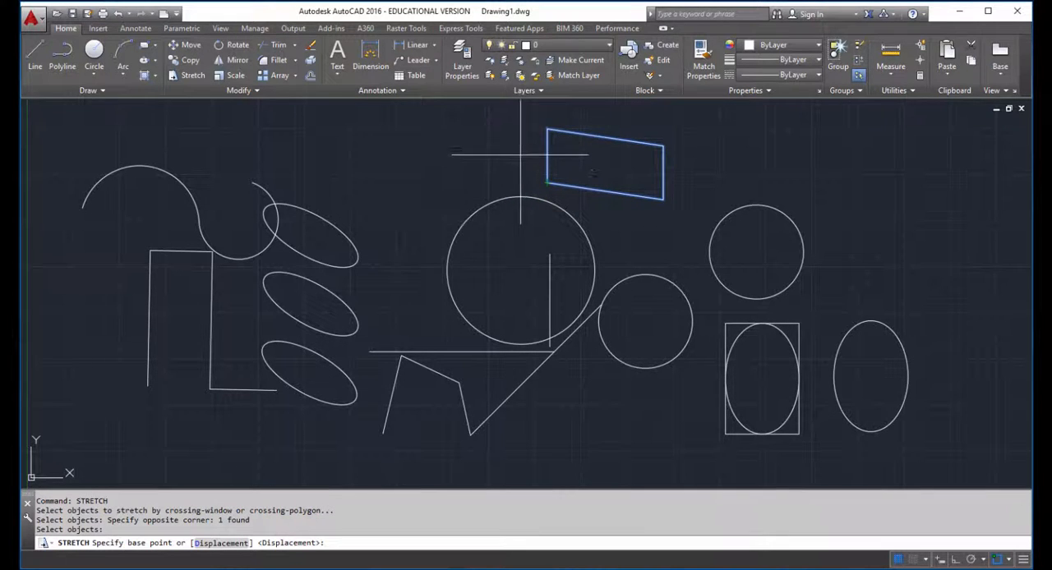
scroll(559, 162, "up", 4)
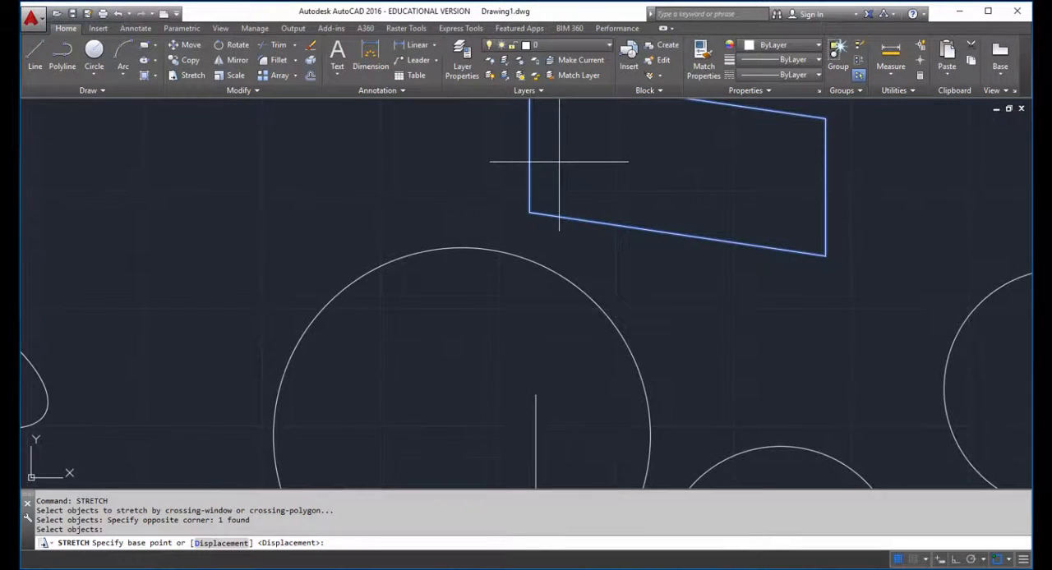
middle_click_drag(558, 162, 530, 290)
scroll(550, 235, "up", 4)
scroll(534, 259, "down", 2)
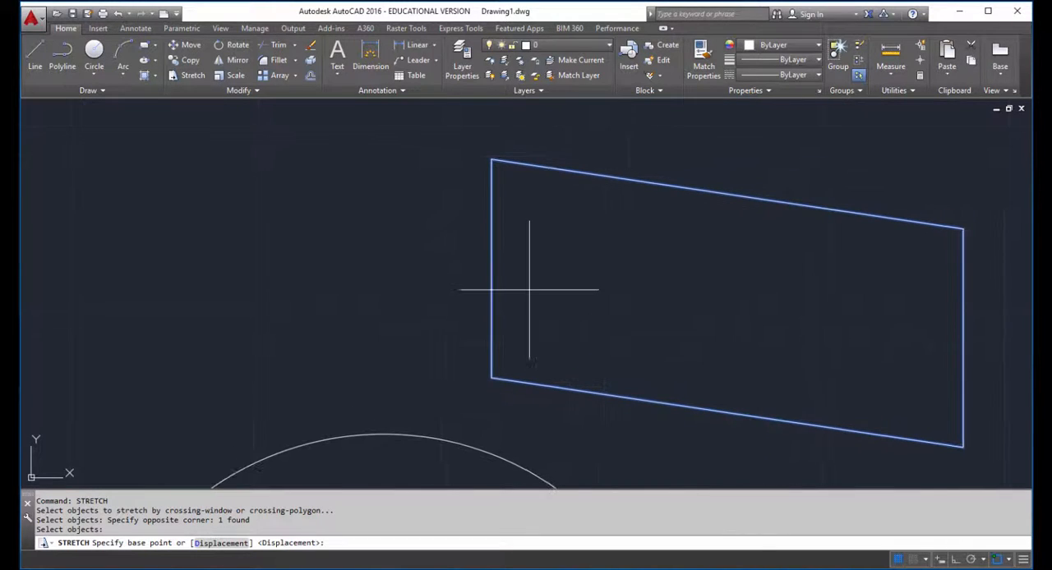
left_click(491, 269)
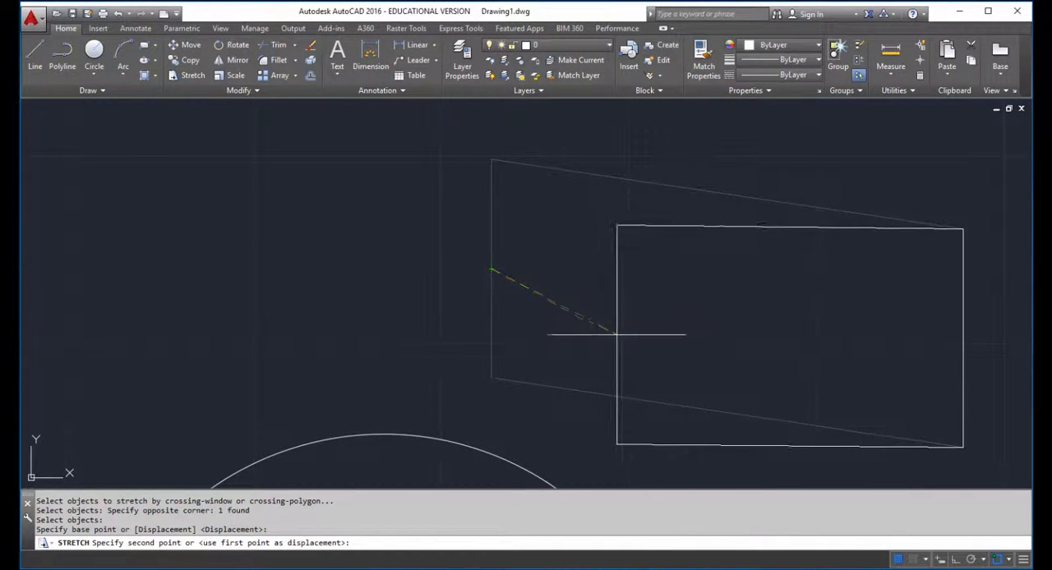
left_click(605, 334)
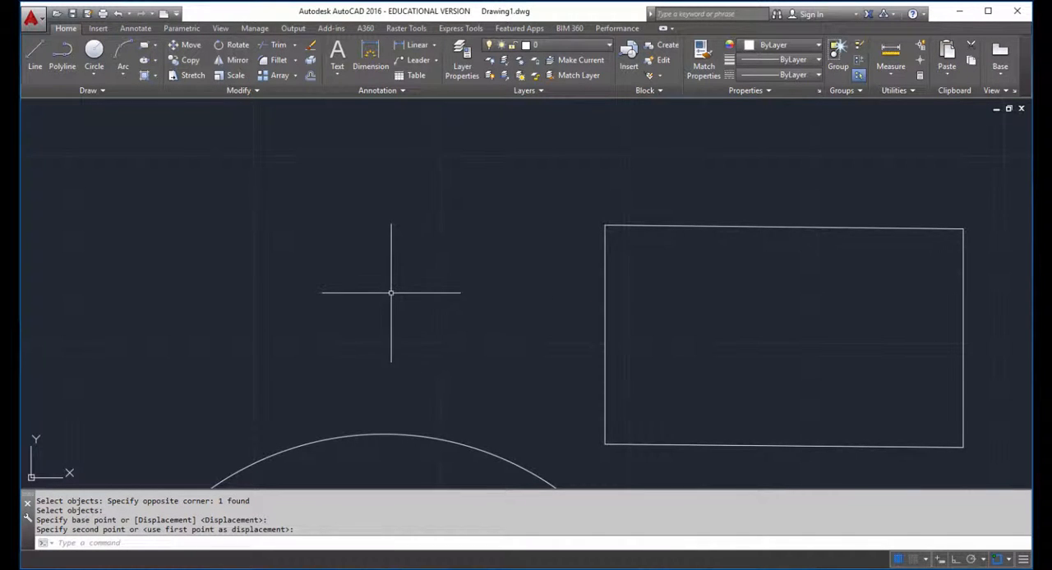
Step: Stretch the crossing-selected junction of the arcs and the line corner below, from the middle ellipse's lower-left quadrant to its upper-left quadrant
scroll(386, 295, "down", 8)
middle_click_drag(387, 293, 522, 216)
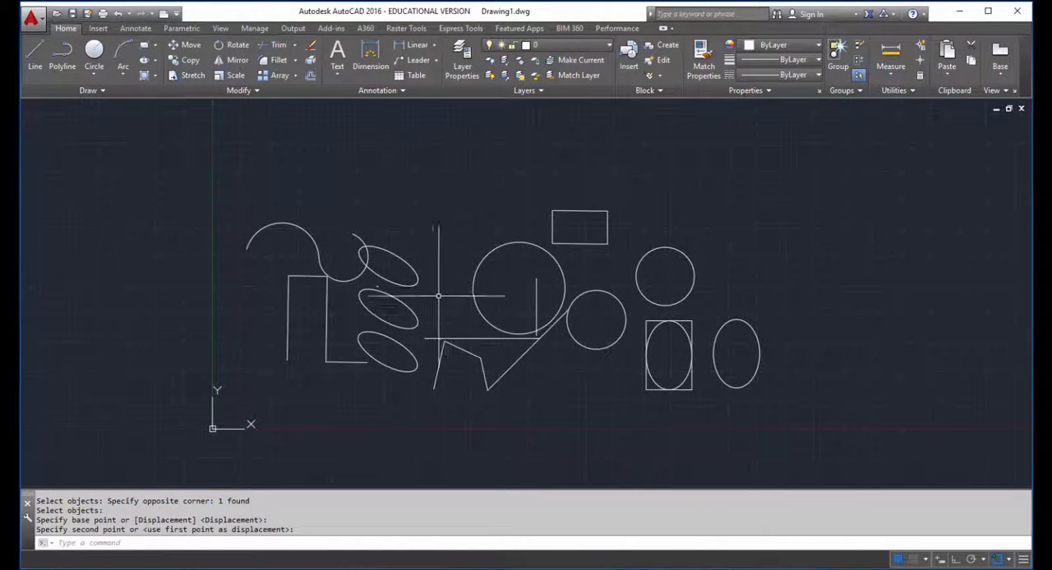
scroll(439, 299, "up", 3)
middle_click_drag(438, 298, 428, 282)
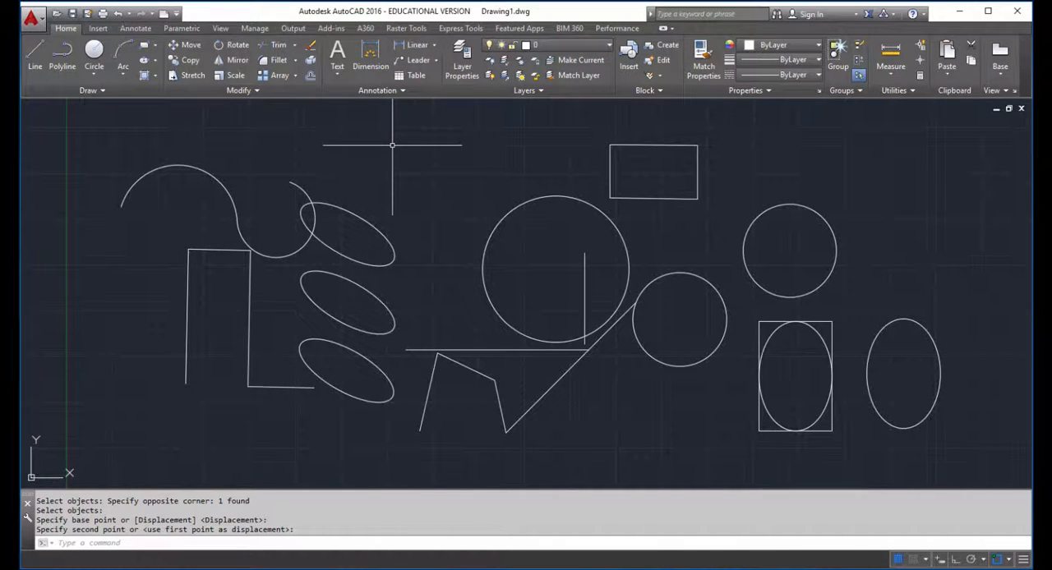
type("str")
key("Return")
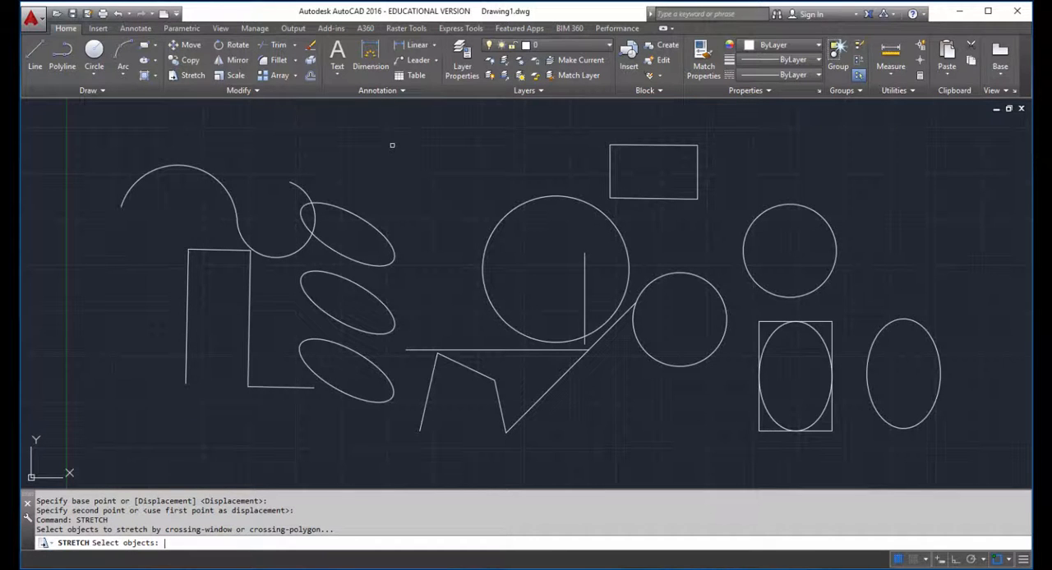
left_click(267, 204)
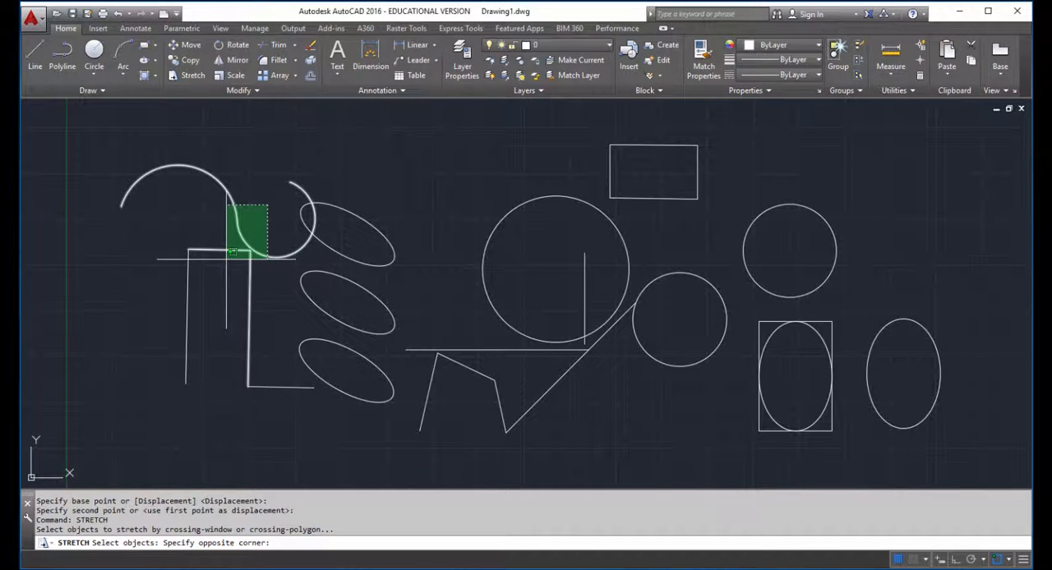
scroll(233, 253, "up", 2)
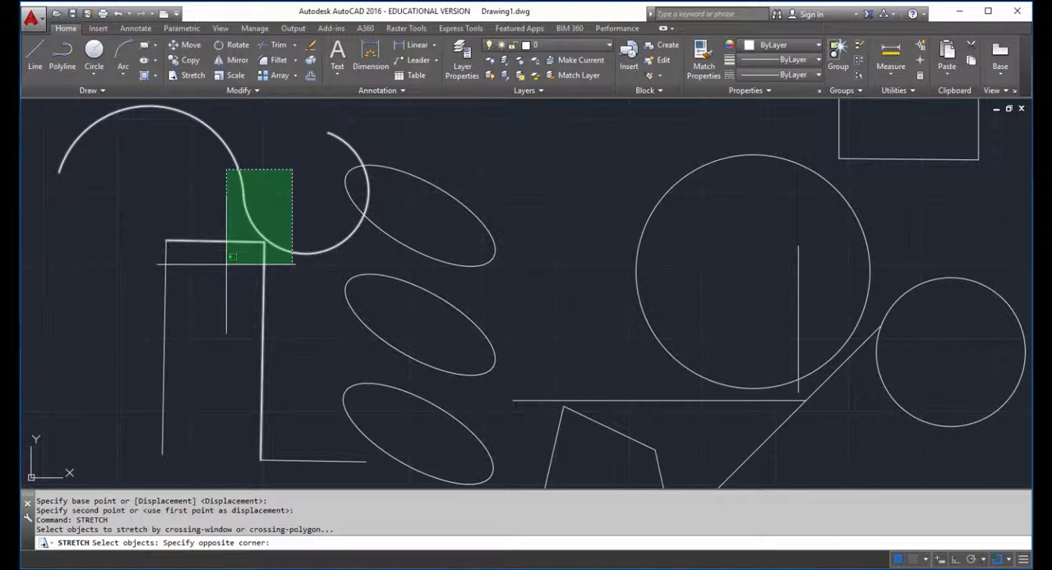
left_click(226, 263)
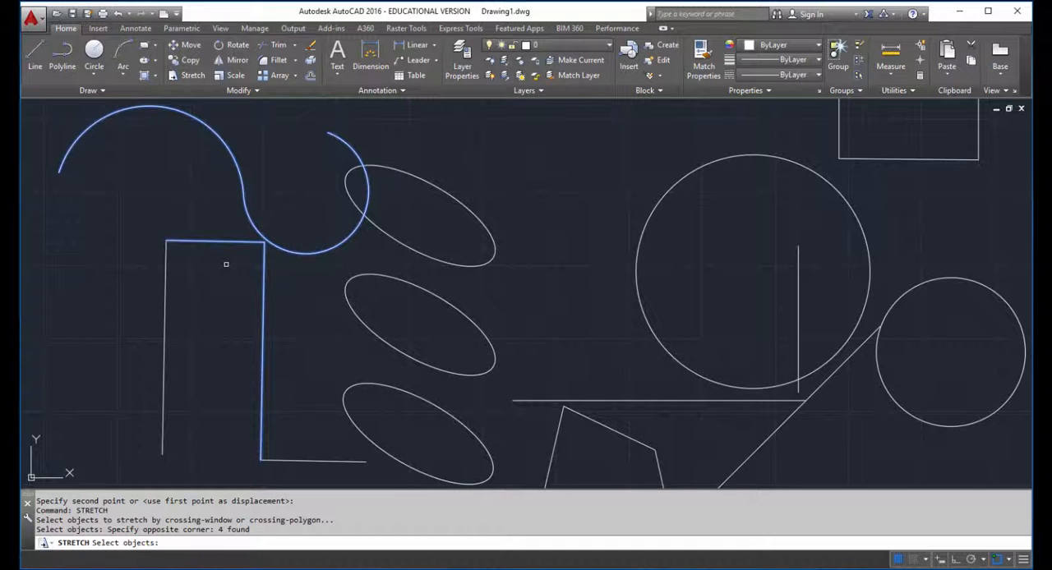
key("Return")
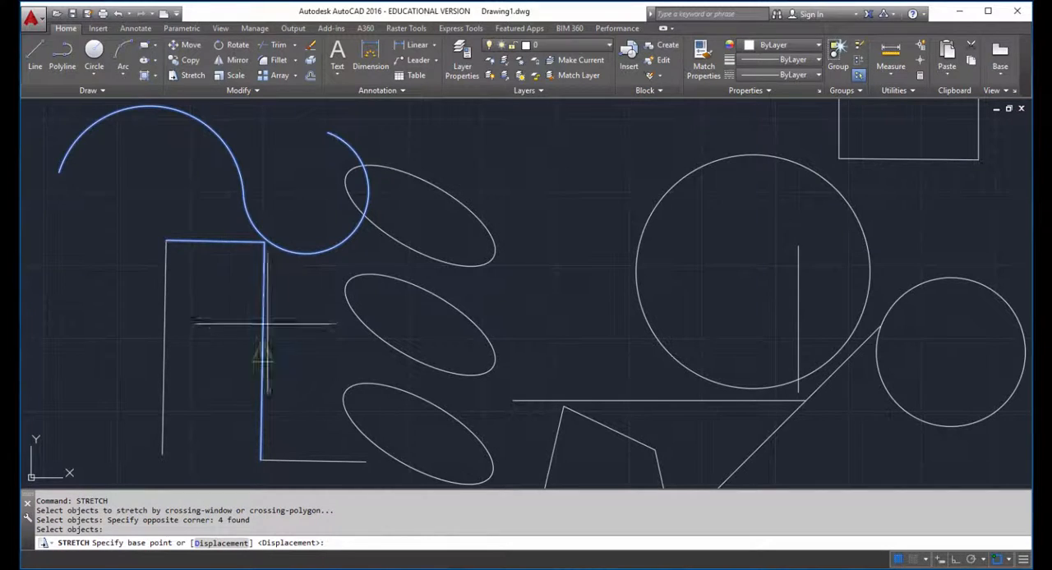
left_click(403, 354)
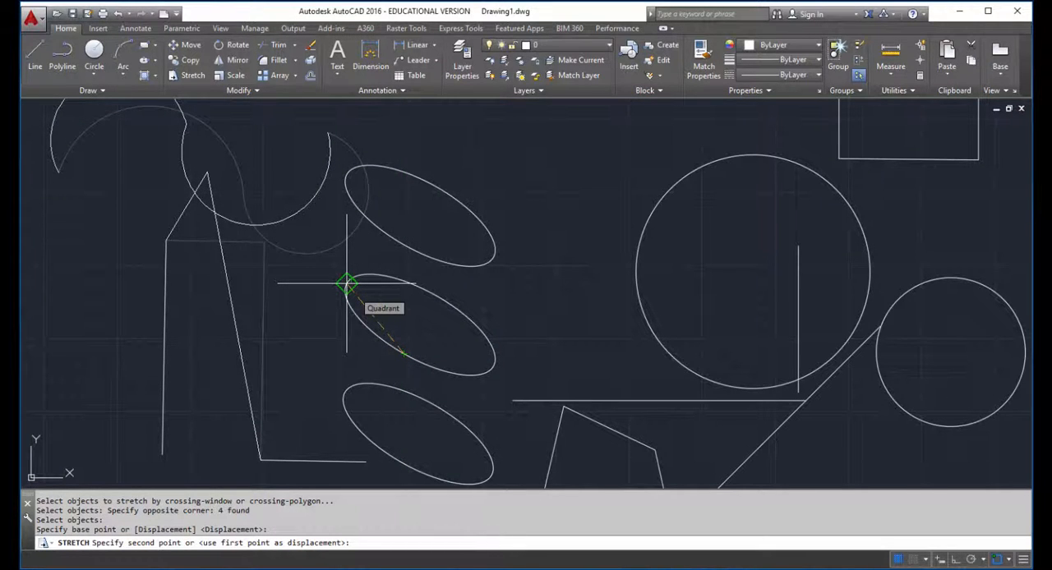
left_click(346, 283)
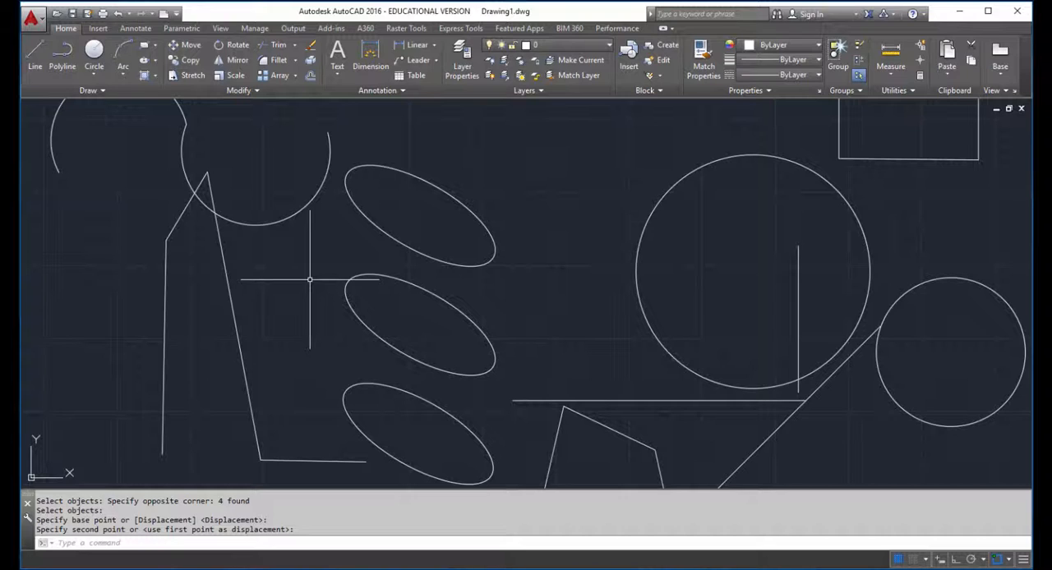
Step: Rotate the three tilted ellipses 45 degrees about the leftmost arc's center, enabling the Center object snap during the command
scroll(310, 279, "down", 4)
middle_click_drag(456, 291, 421, 336)
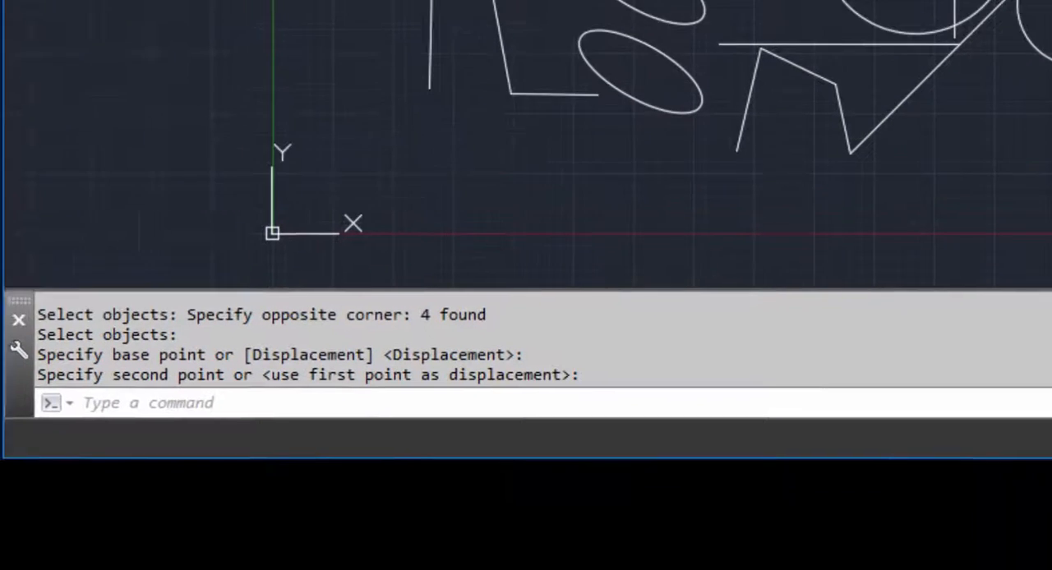
type("RO")
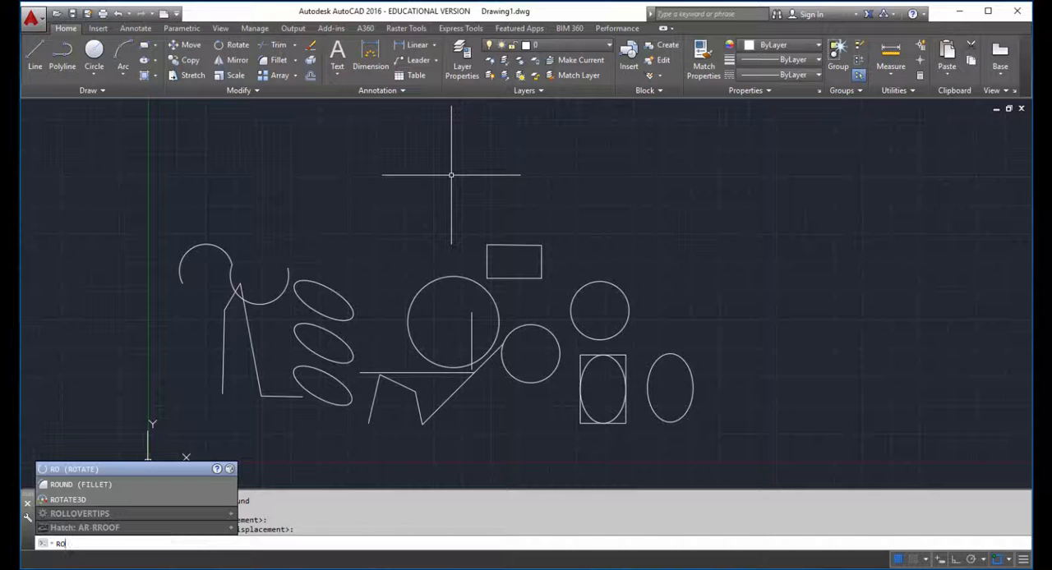
key("Return")
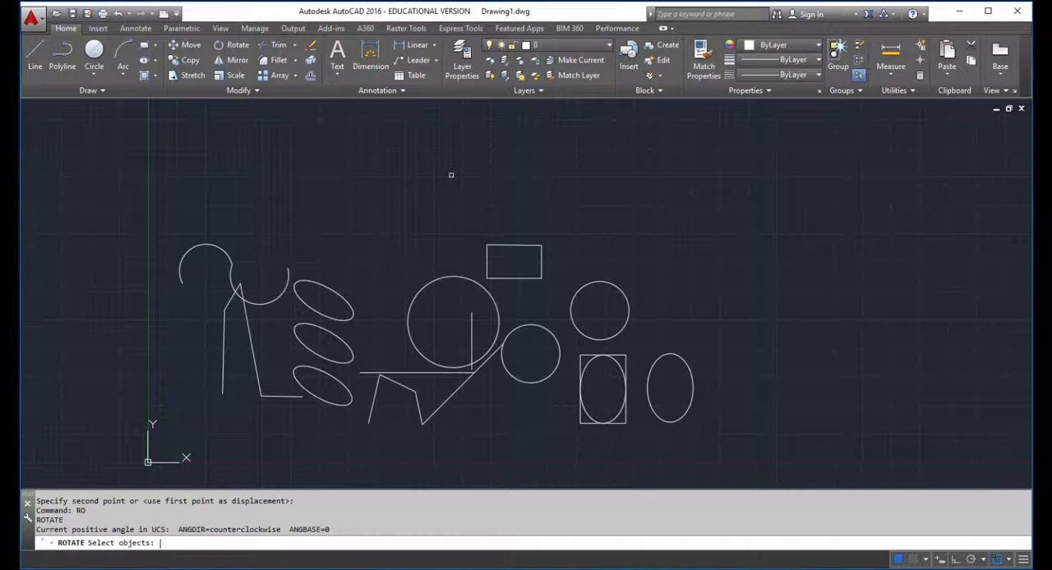
left_click(340, 224)
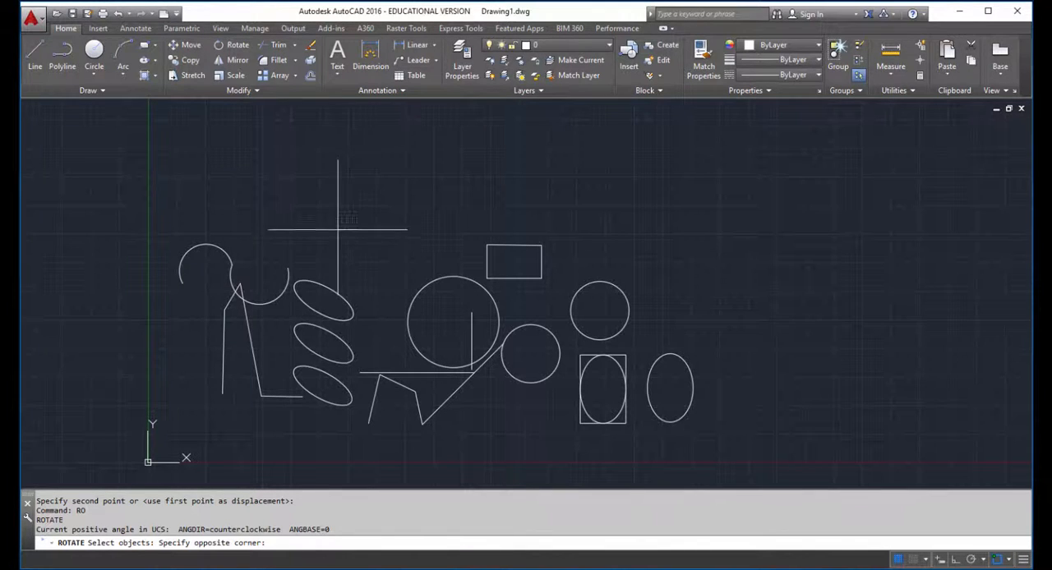
left_click(322, 415)
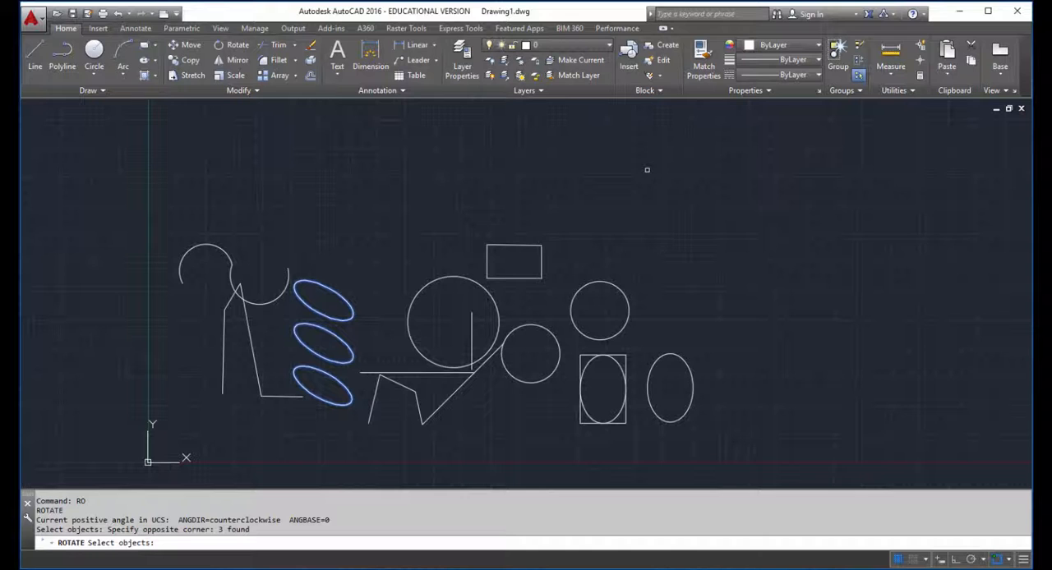
key("Return")
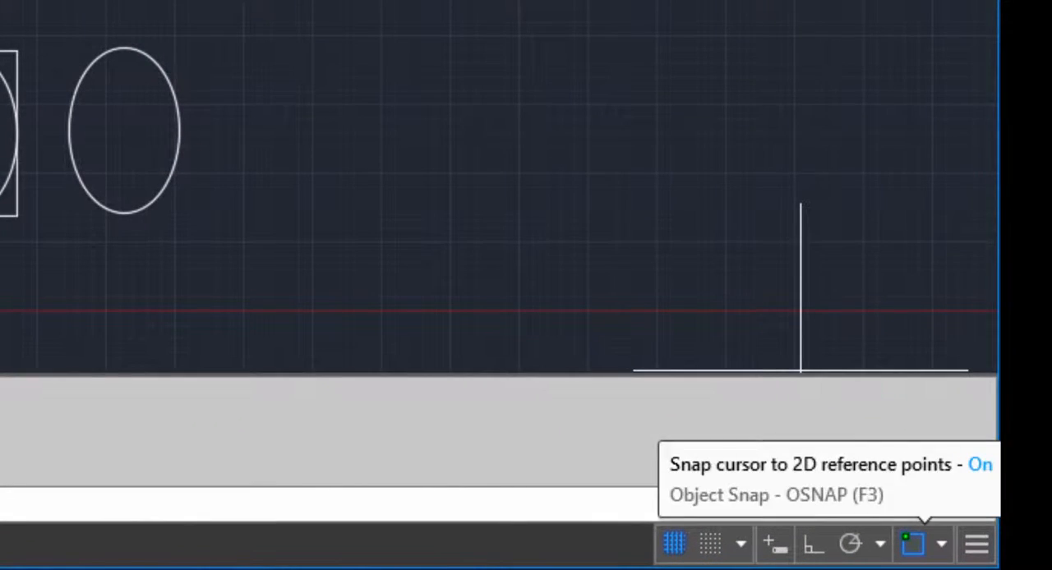
left_click(940, 543)
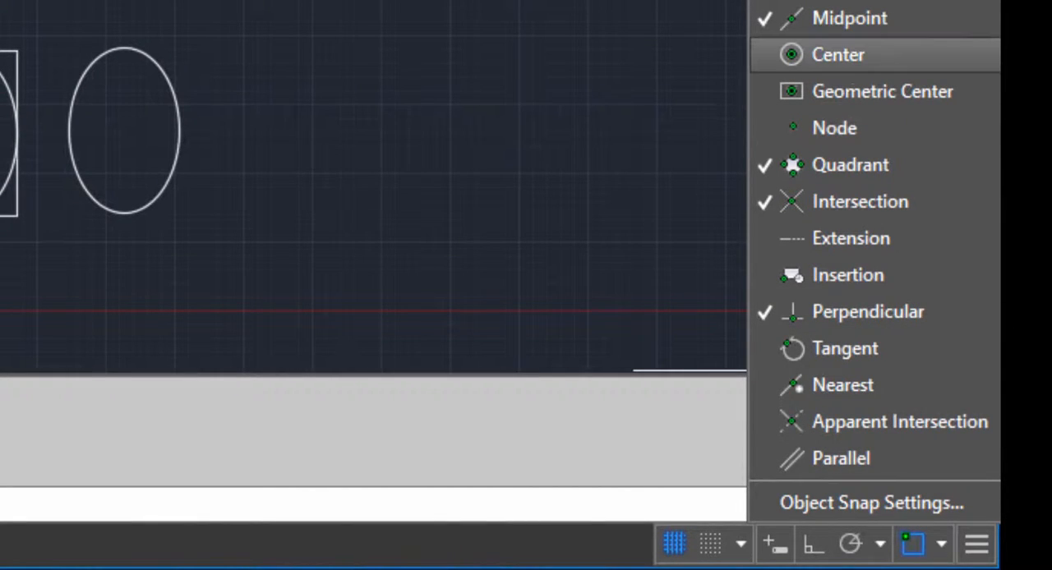
left_click(839, 54)
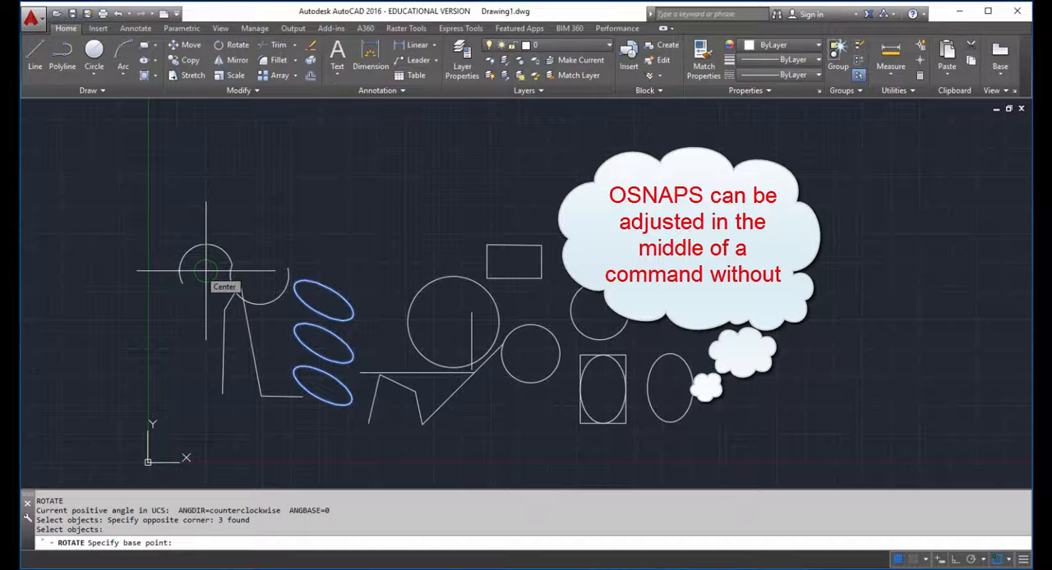
left_click(206, 269)
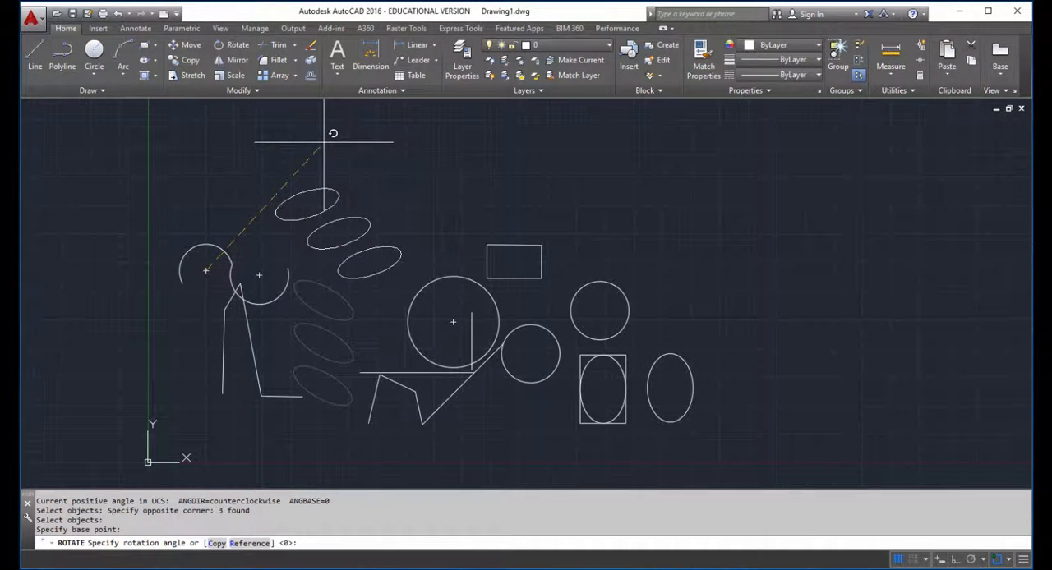
type("45")
key("Return")
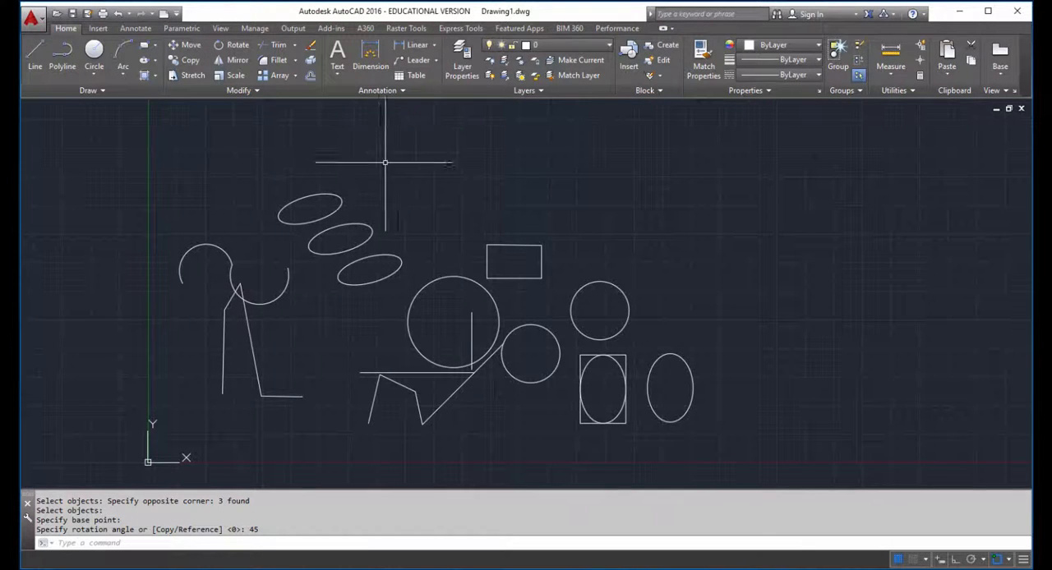
Step: Mirror all the shapes, chosen with a window selection, across a slanted line just beyond the rightmost ellipse, keeping the source objects
scroll(520, 202, "down", 4)
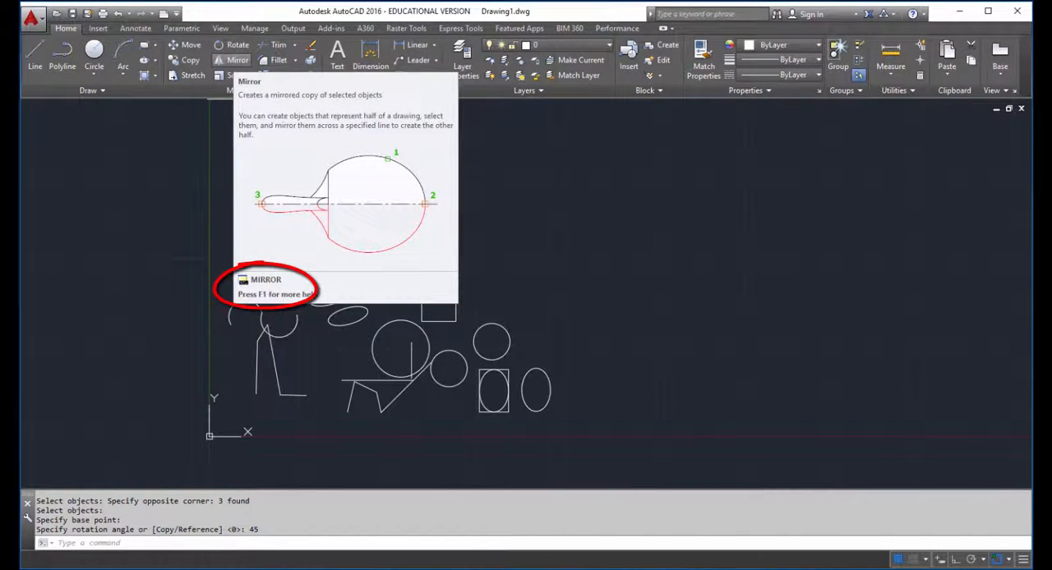
key("ctrl+a")
key("Escape")
type("mi")
key("Return")
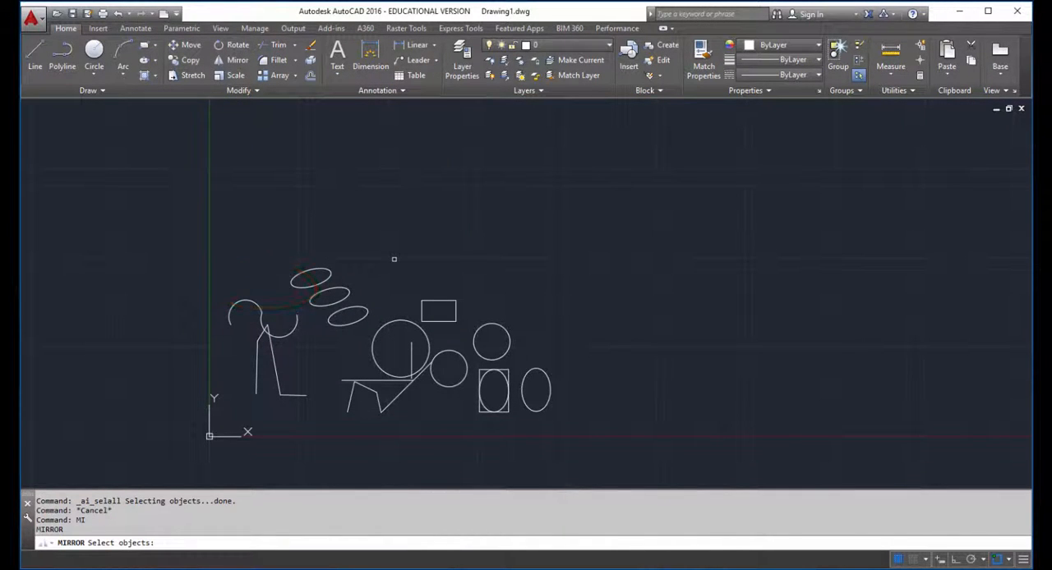
left_click(147, 194)
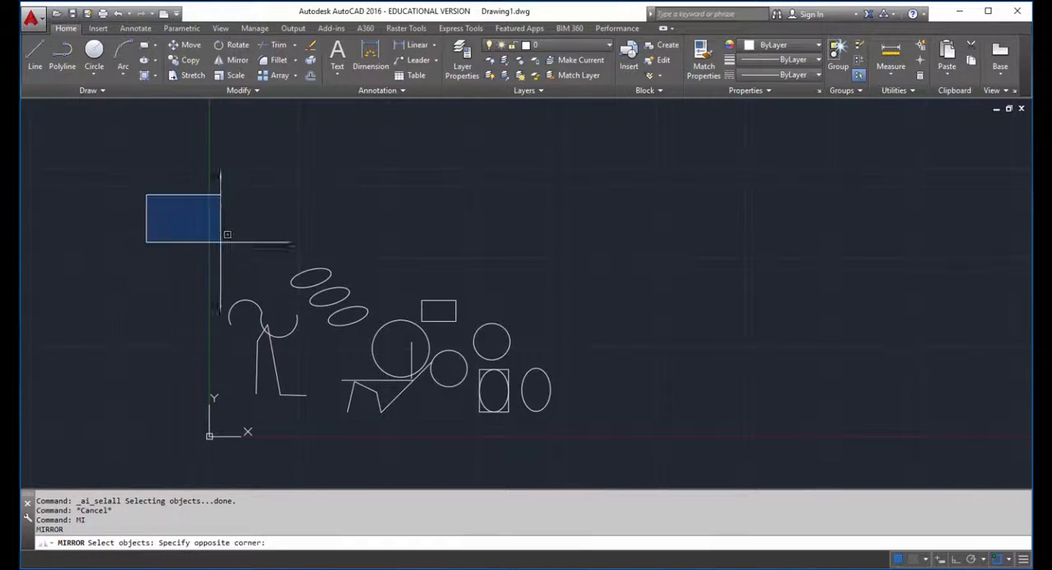
left_click(600, 458)
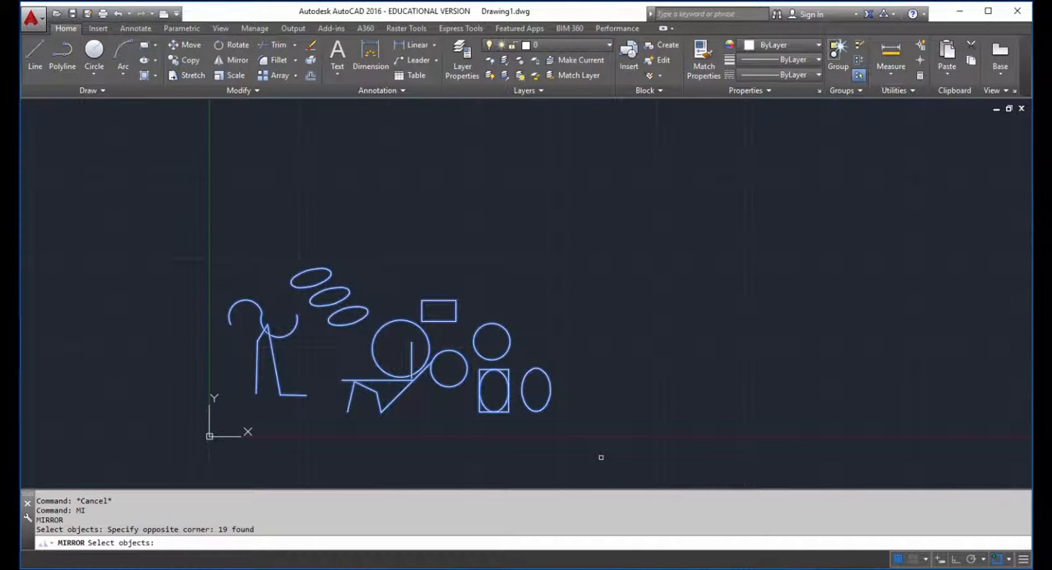
key("Return")
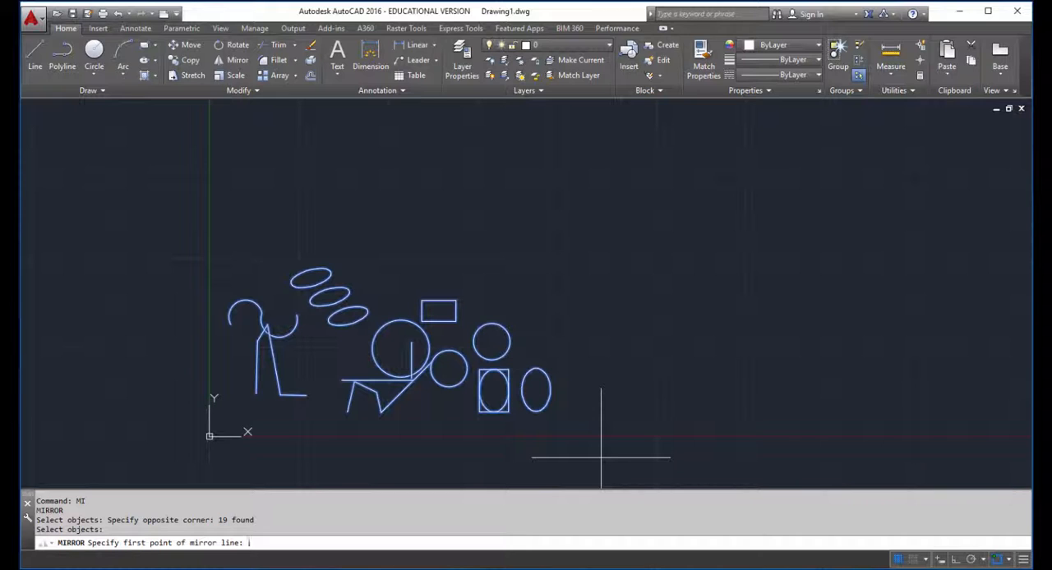
left_click(527, 198)
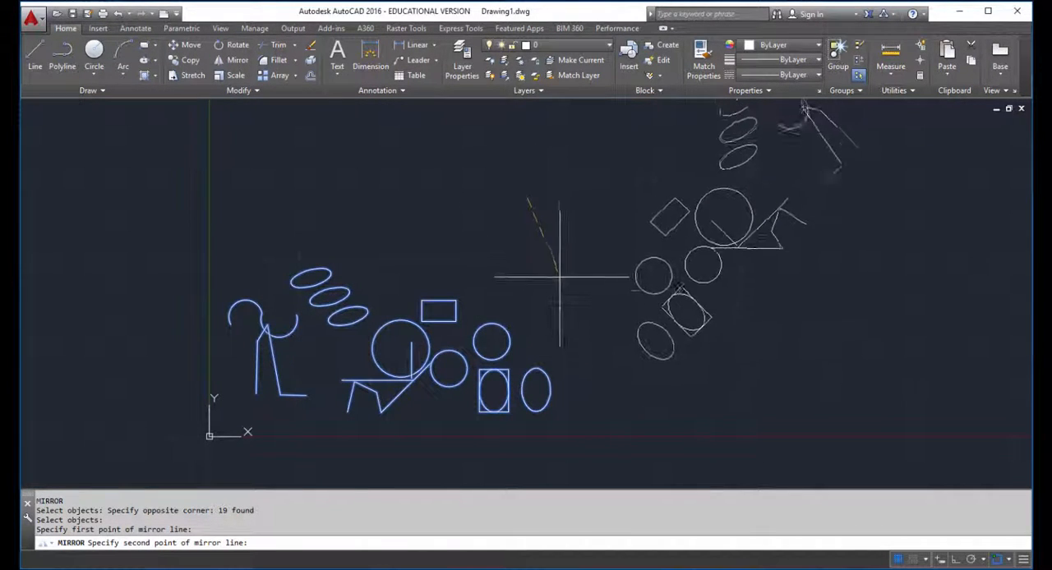
left_click(600, 476)
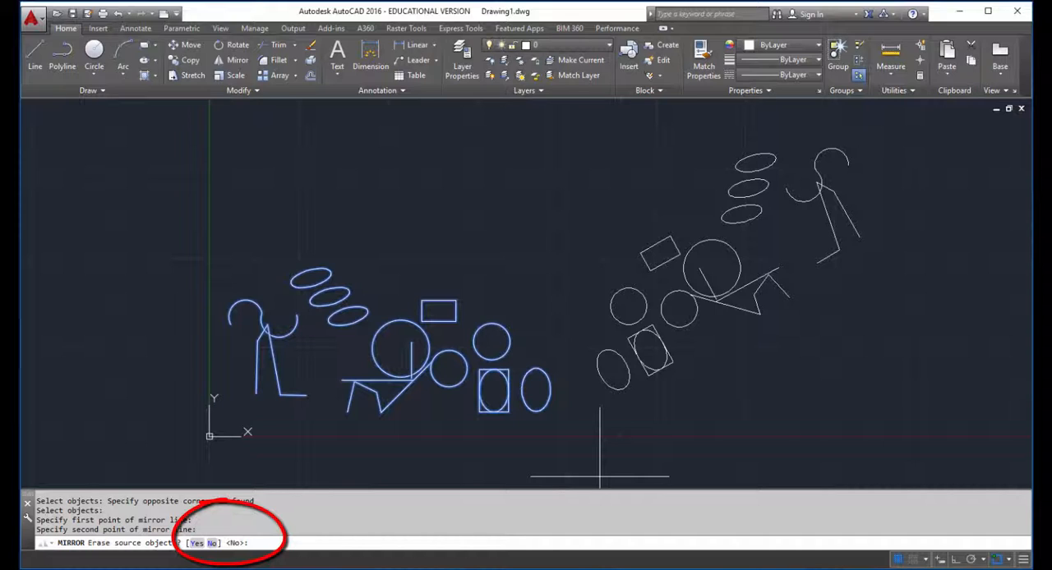
key("Return")
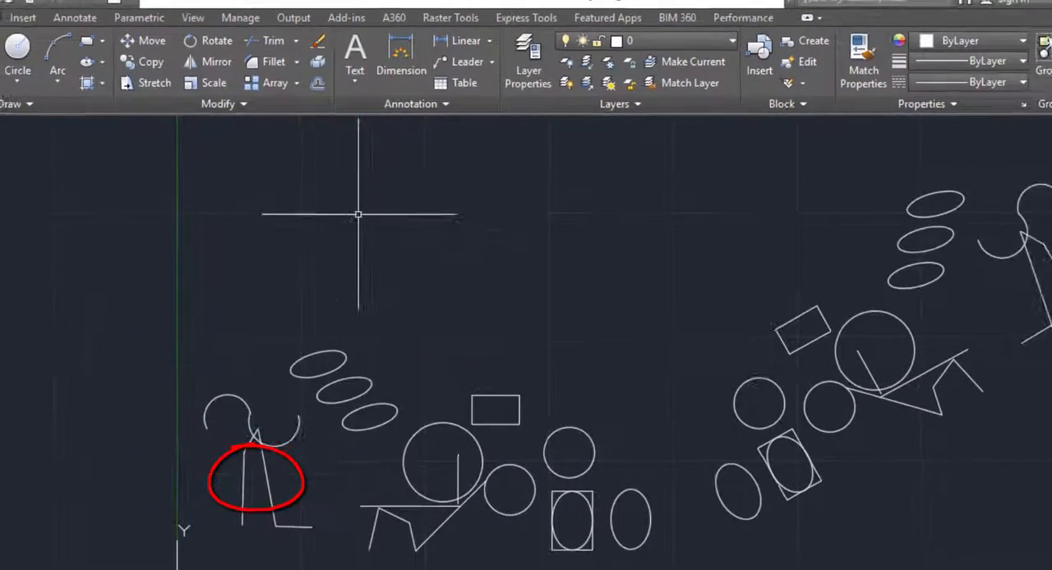
Step: Scale the mirrored rectangle and its inner ellipse by a factor of 2 from the rectangle's leftmost corner, using a crossing selection
type("sc")
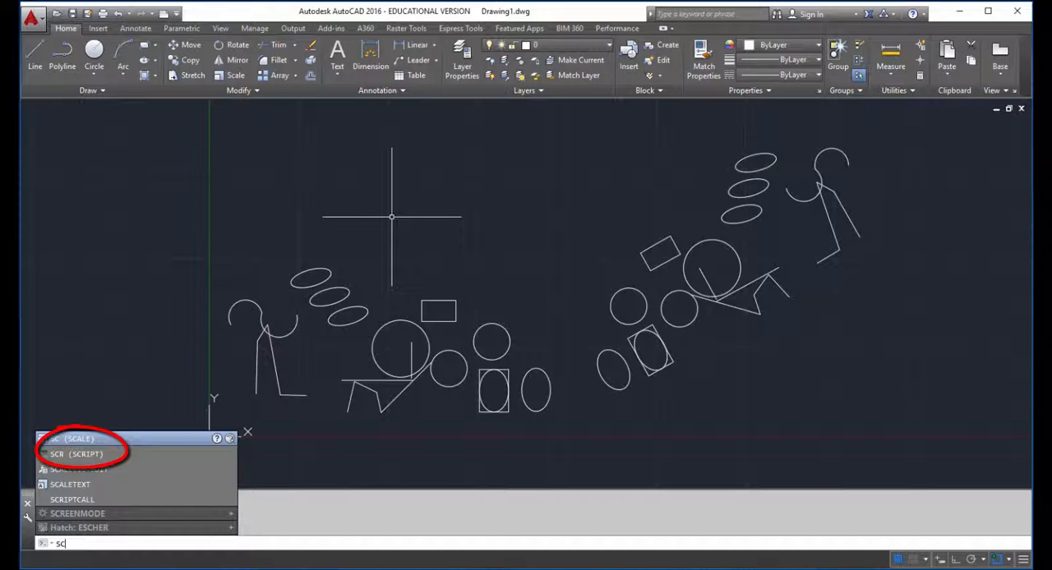
key("Return")
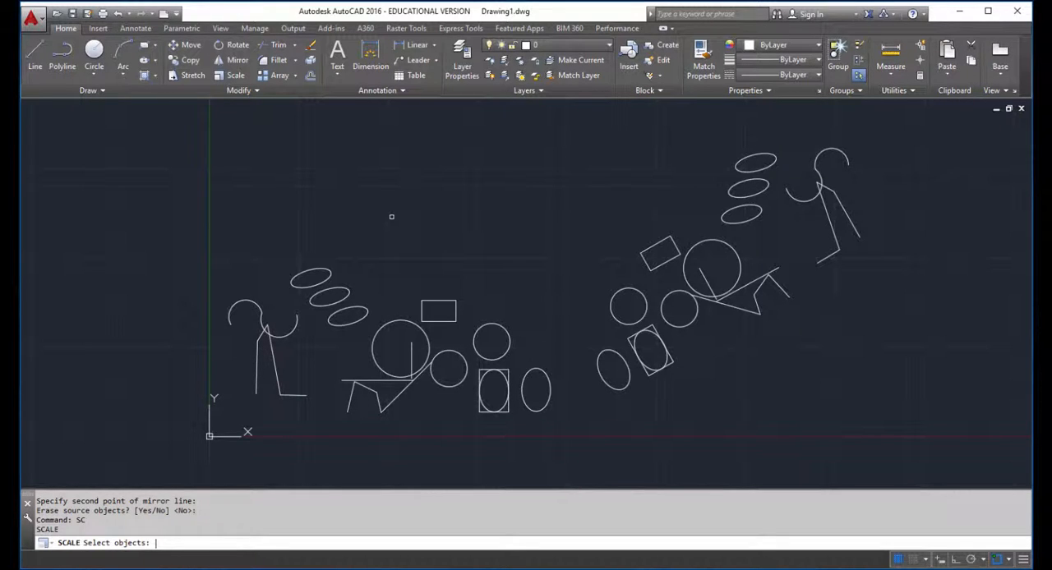
left_click(678, 351)
left_click(662, 374)
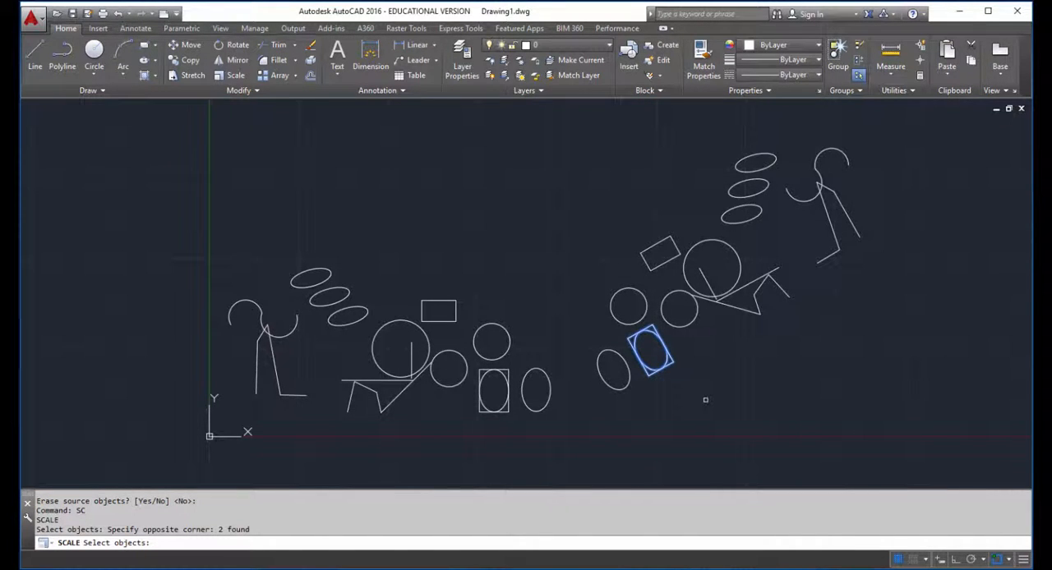
scroll(660, 411, "up", 5)
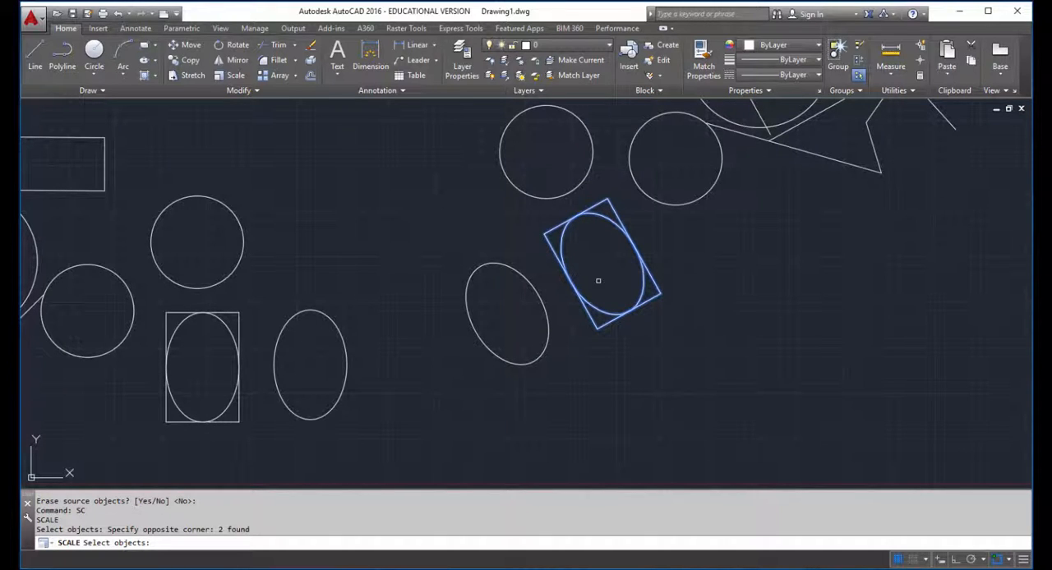
key("Return")
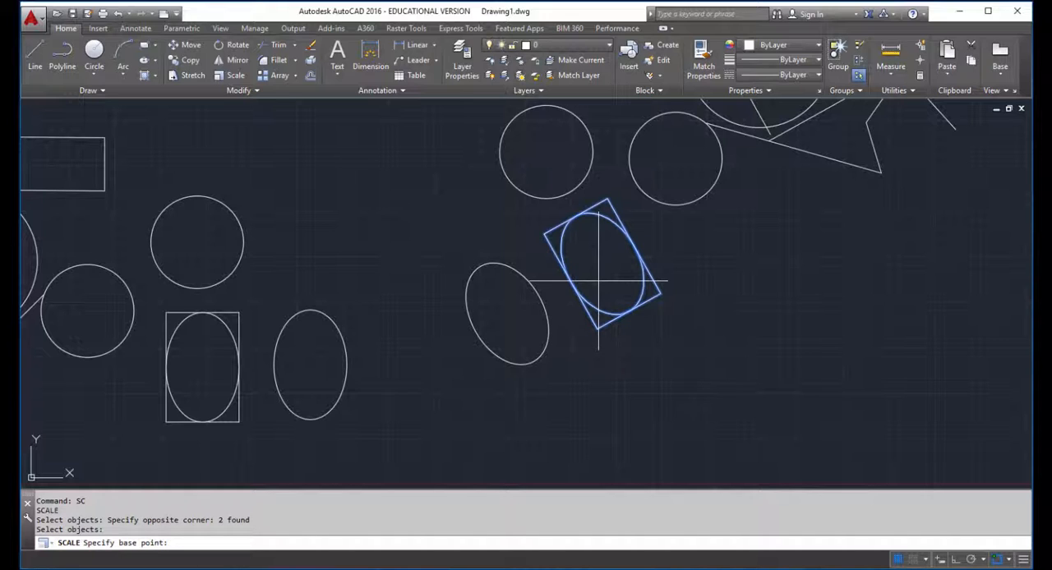
left_click(544, 235)
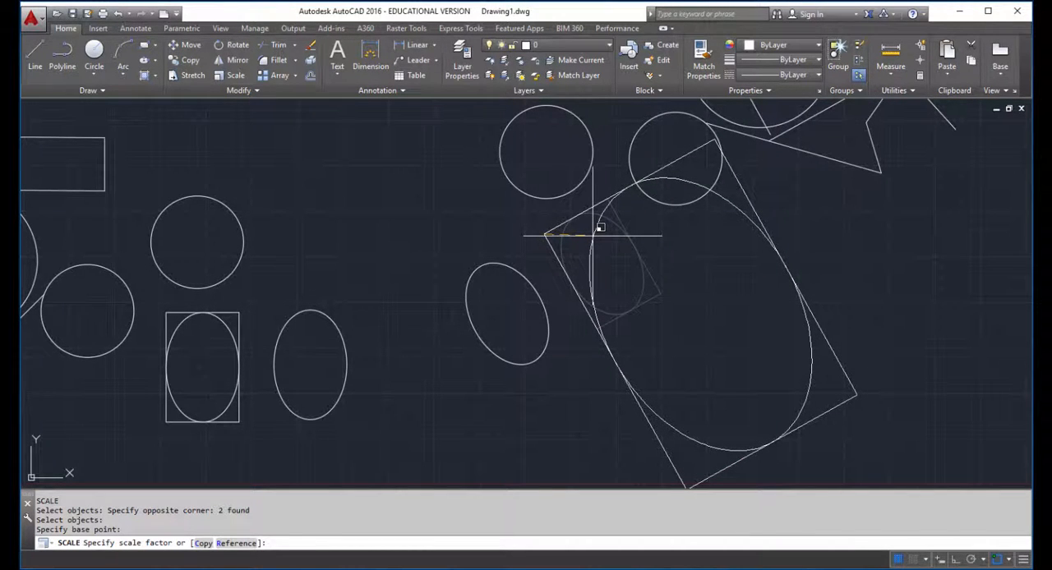
type("2")
key("Return")
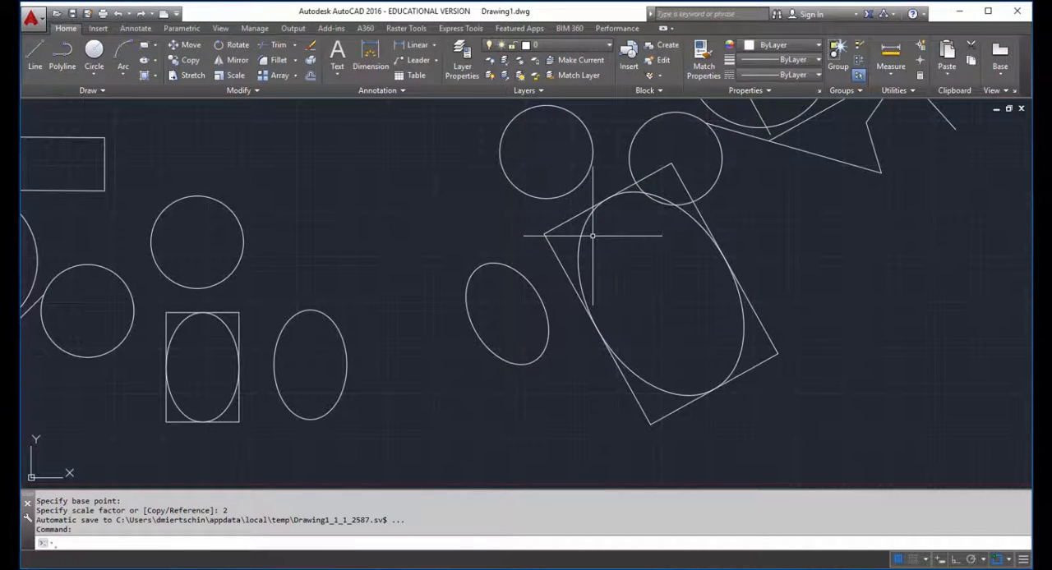
Step: Scale the upright standalone ellipse in the original group by a factor of .5 about its center
type("SC")
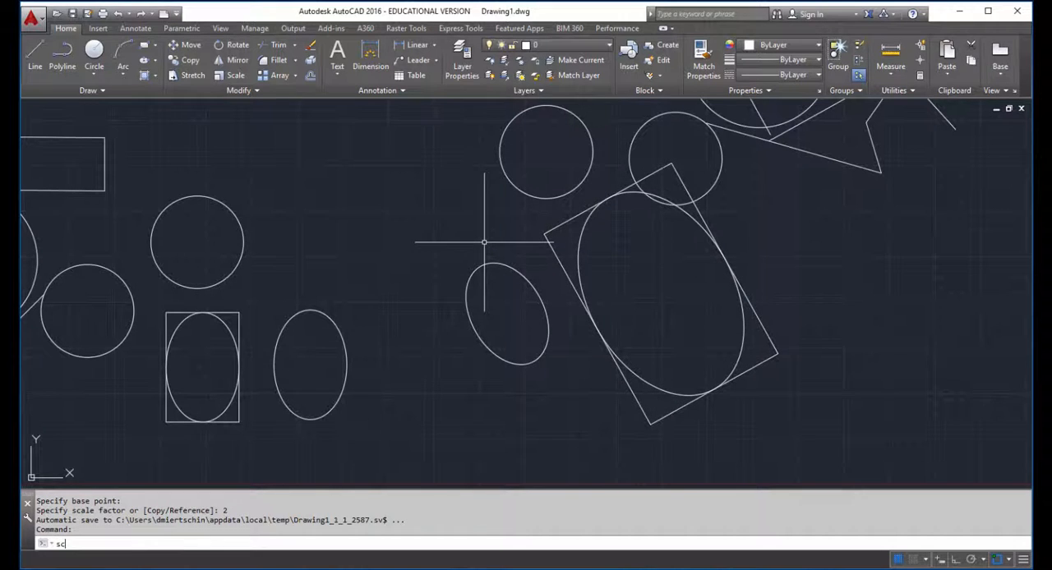
key("Return")
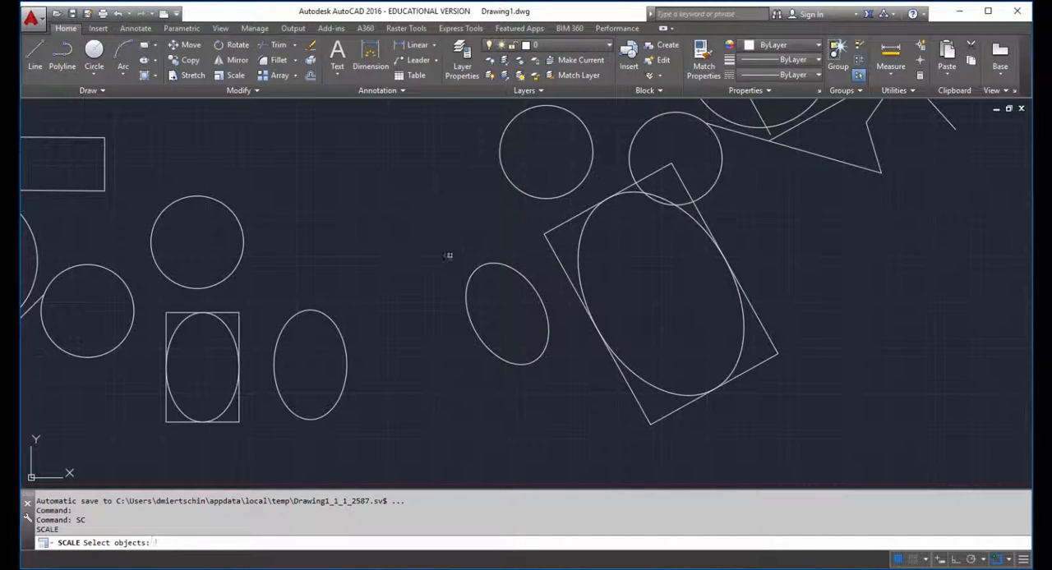
left_click(322, 313)
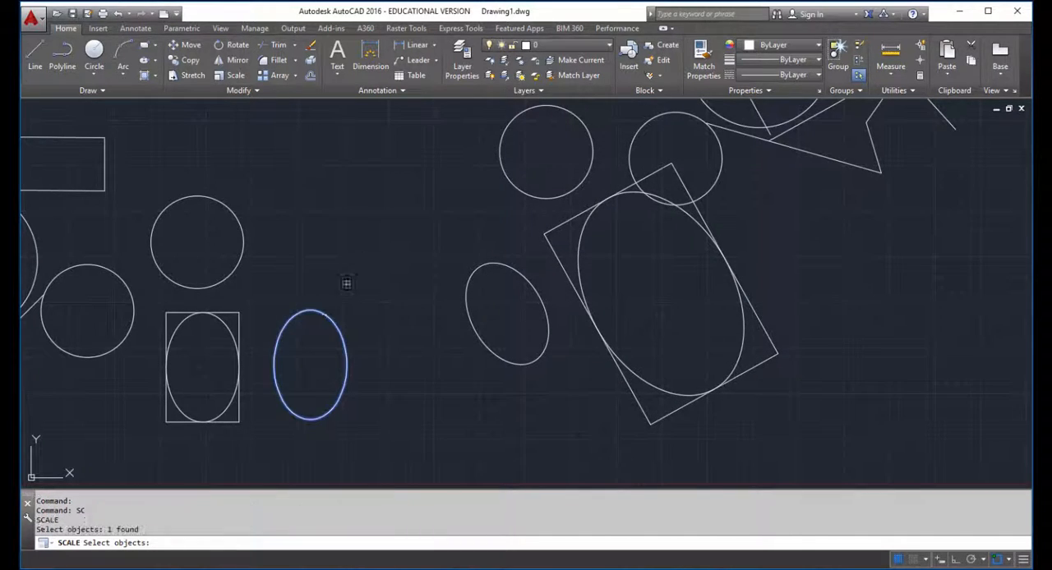
key("Return")
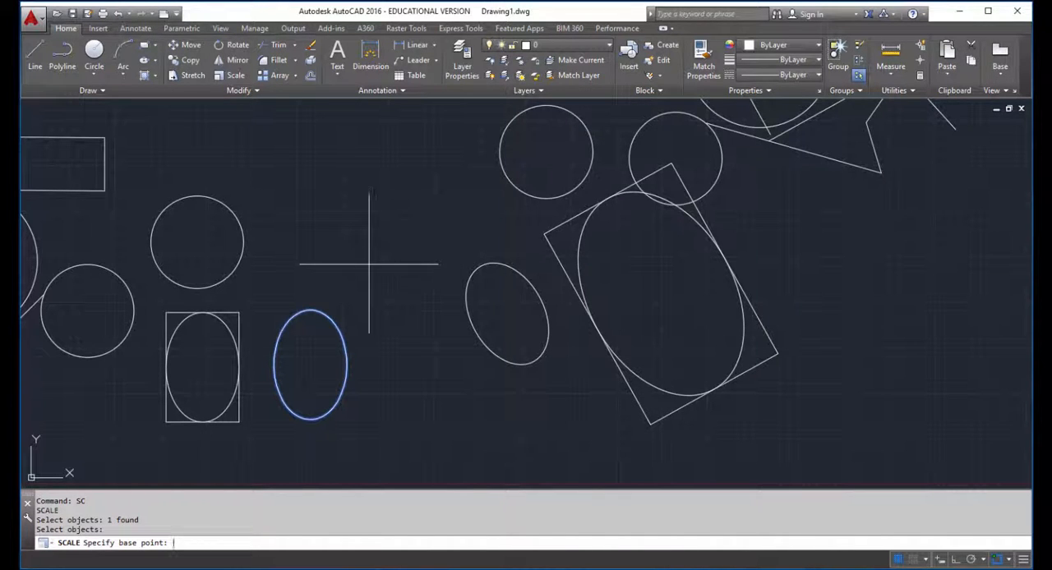
left_click(309, 365)
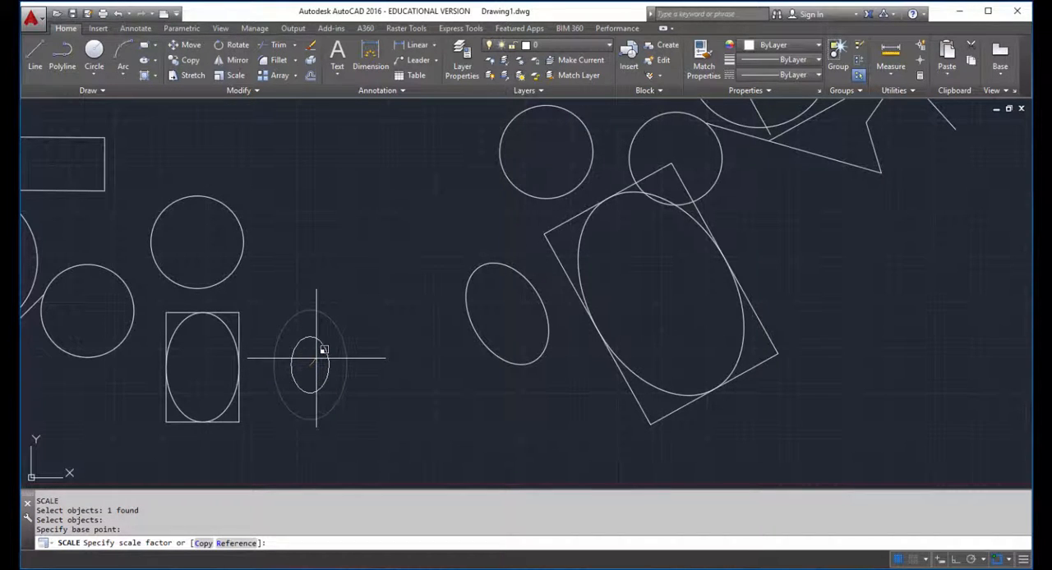
type(".5")
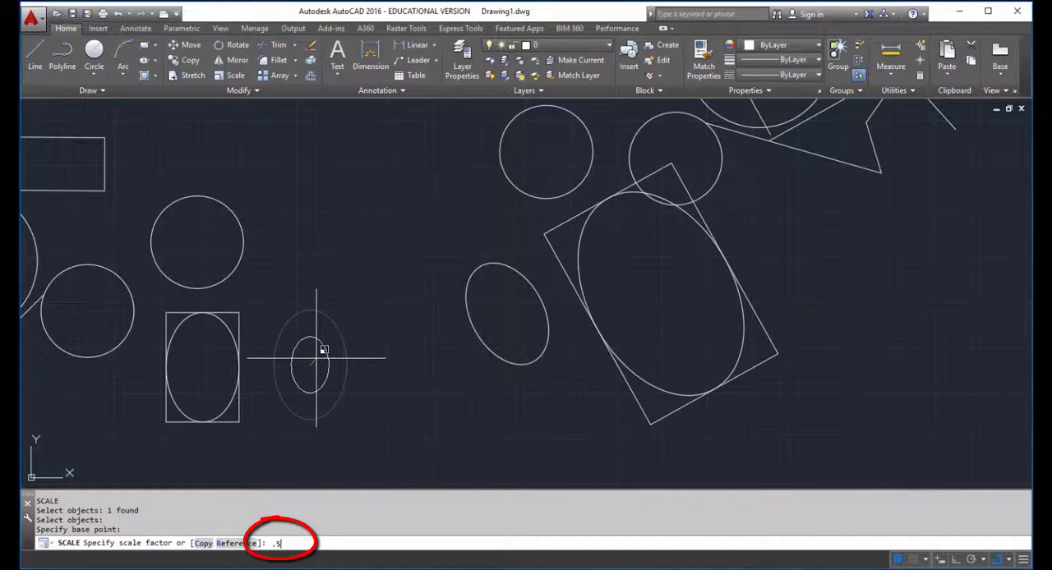
key("Return")
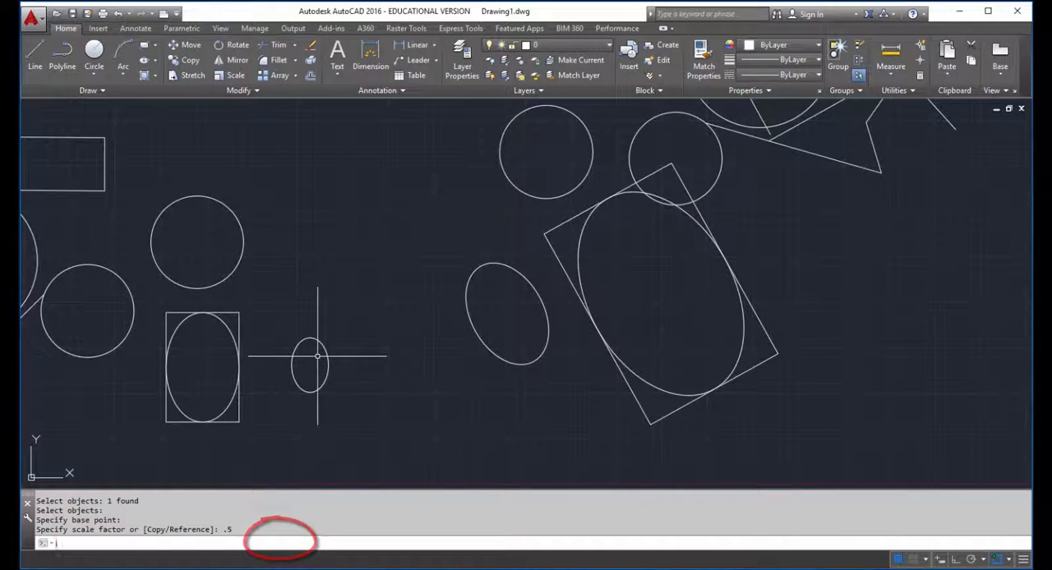
Step: Trim the lower arc in the leftmost original figure between the two lines of the peak, using those lines as cutting edges
scroll(344, 337, "down", 5)
mouse_move(355, 337)
middle_mouse_down()
mouse_move(423, 366)
mouse_move(508, 378)
middle_mouse_up()
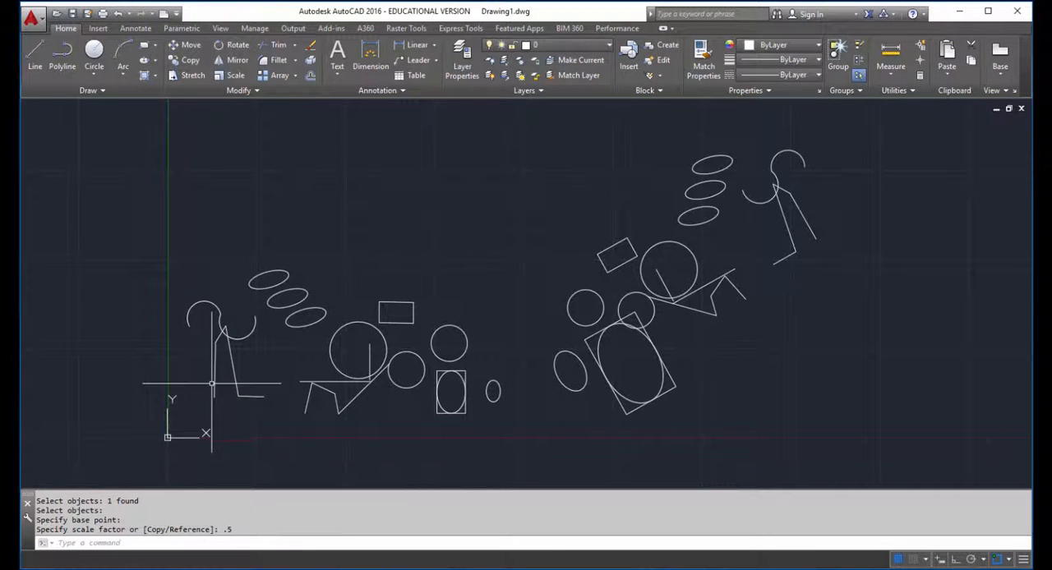
scroll(221, 337, "up", 5)
scroll(220, 337, "up", 4)
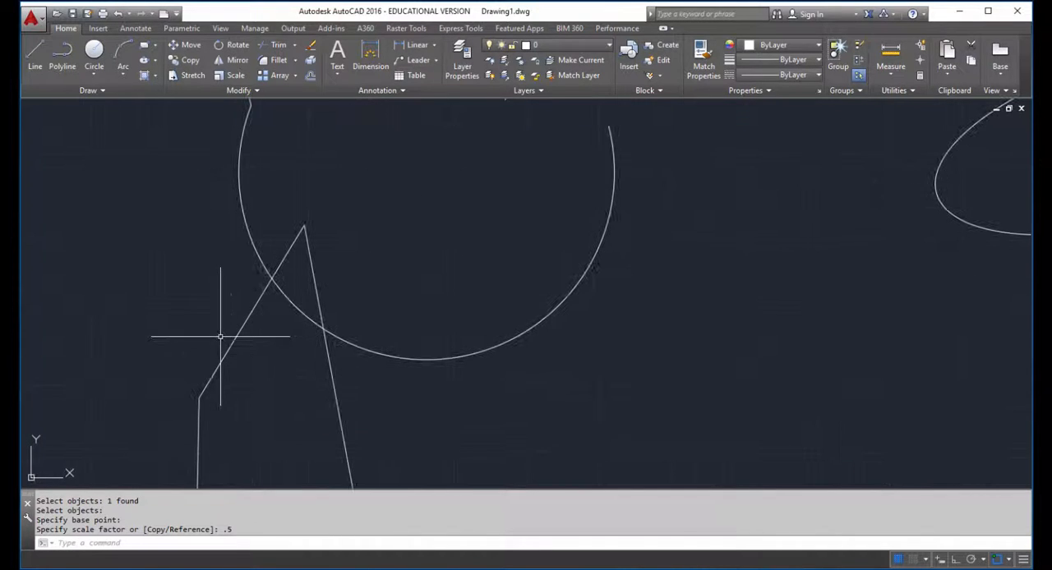
scroll(235, 335, "up", 2)
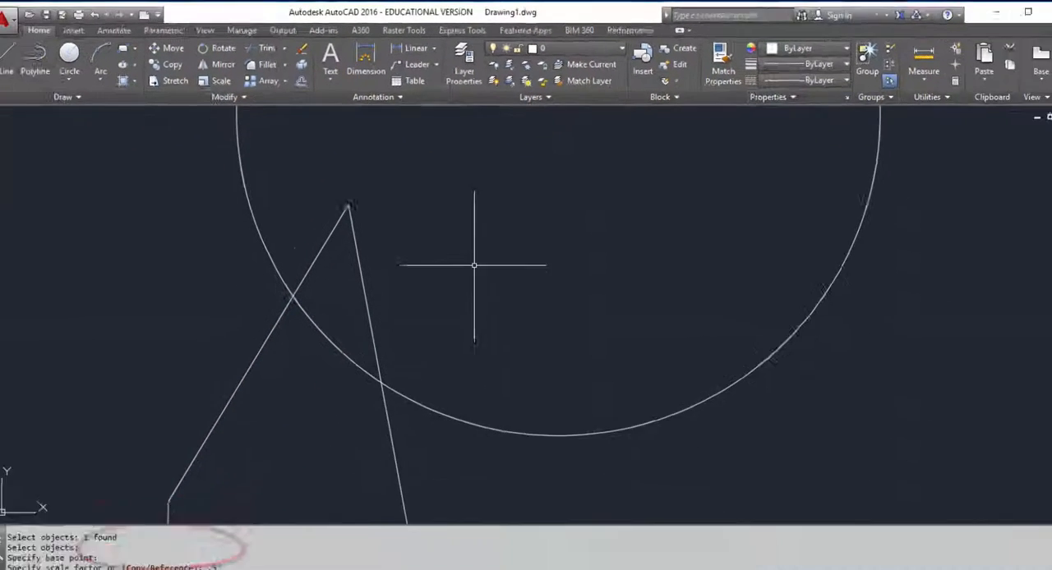
type("tr")
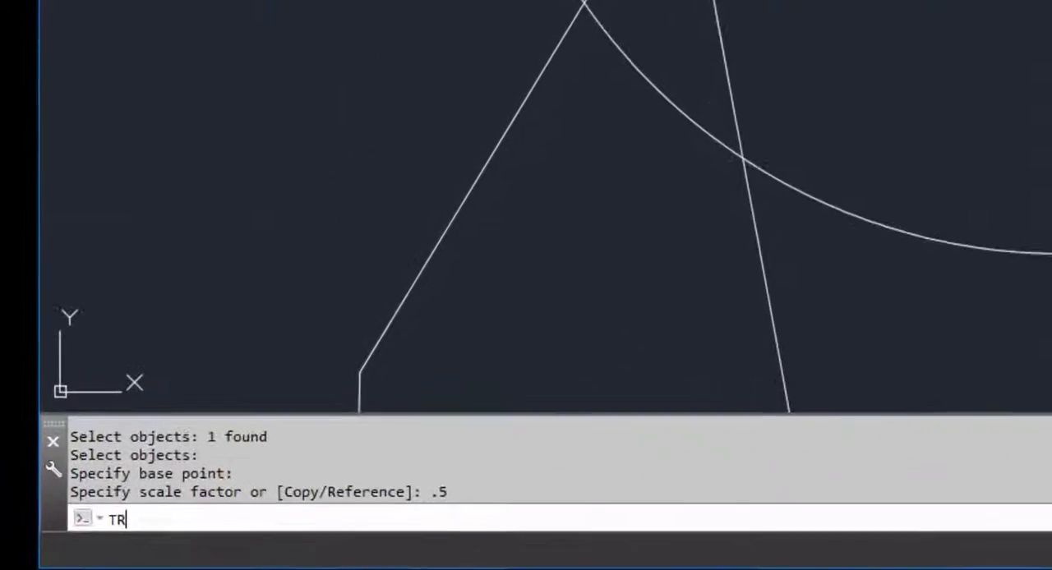
key("Return")
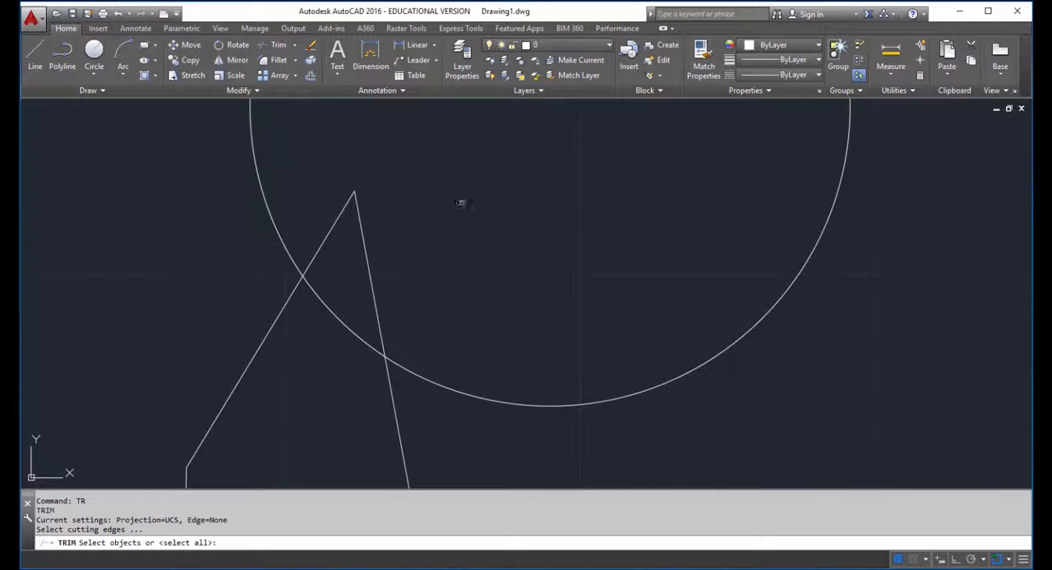
left_click(340, 216)
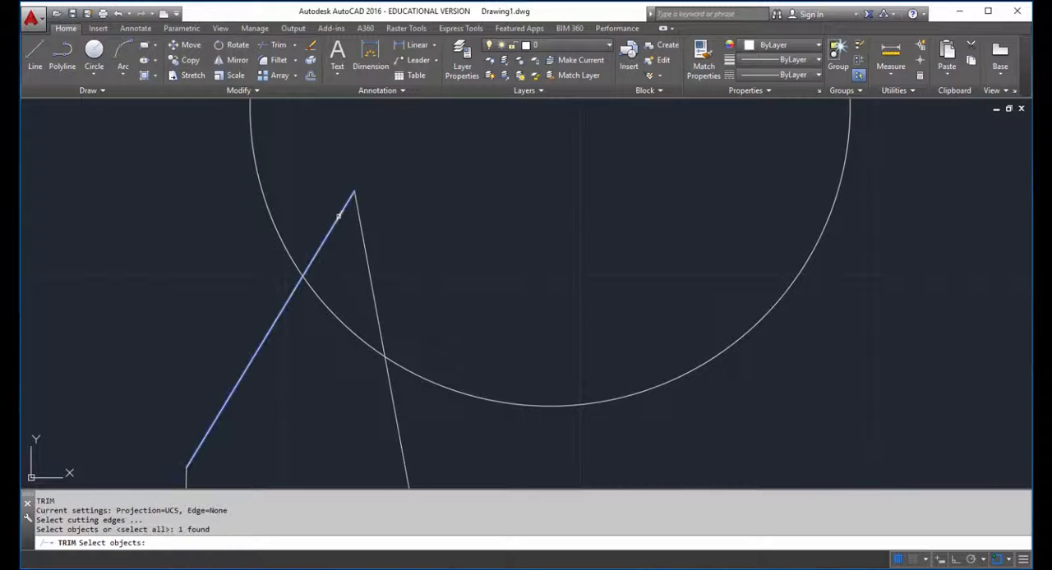
left_click(364, 256)
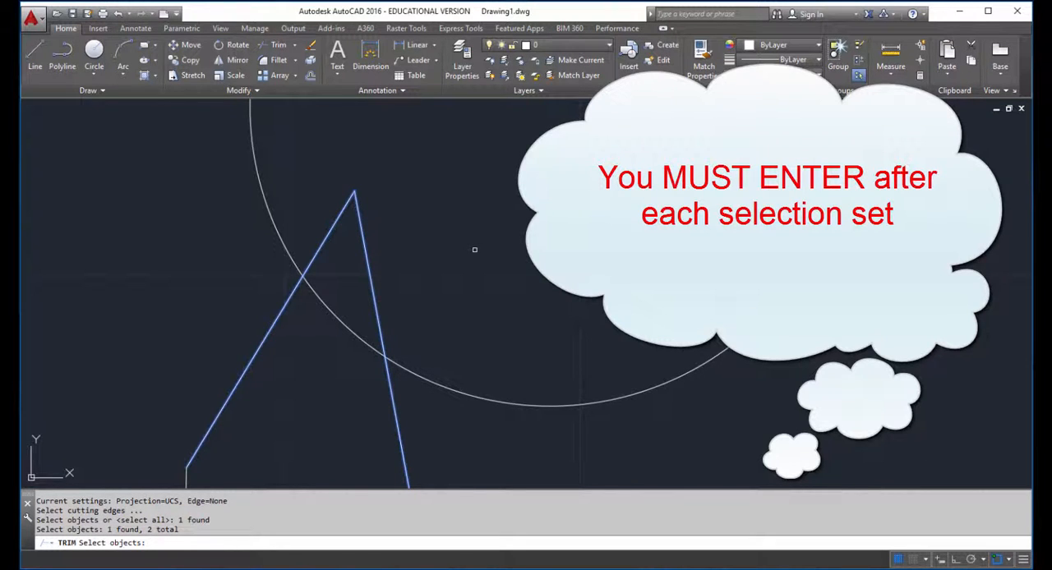
key("Return")
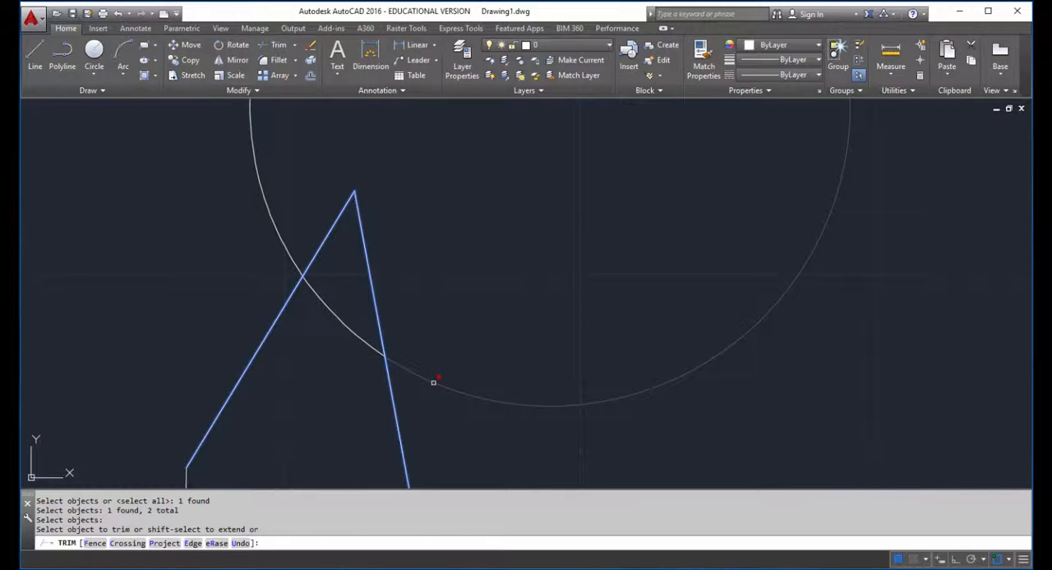
left_click(362, 237)
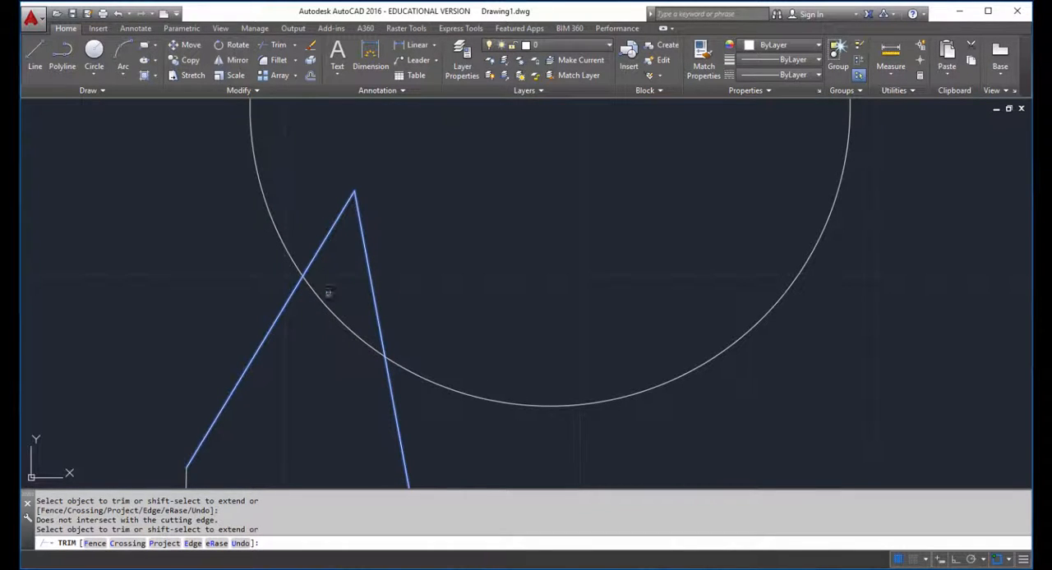
left_click(329, 304)
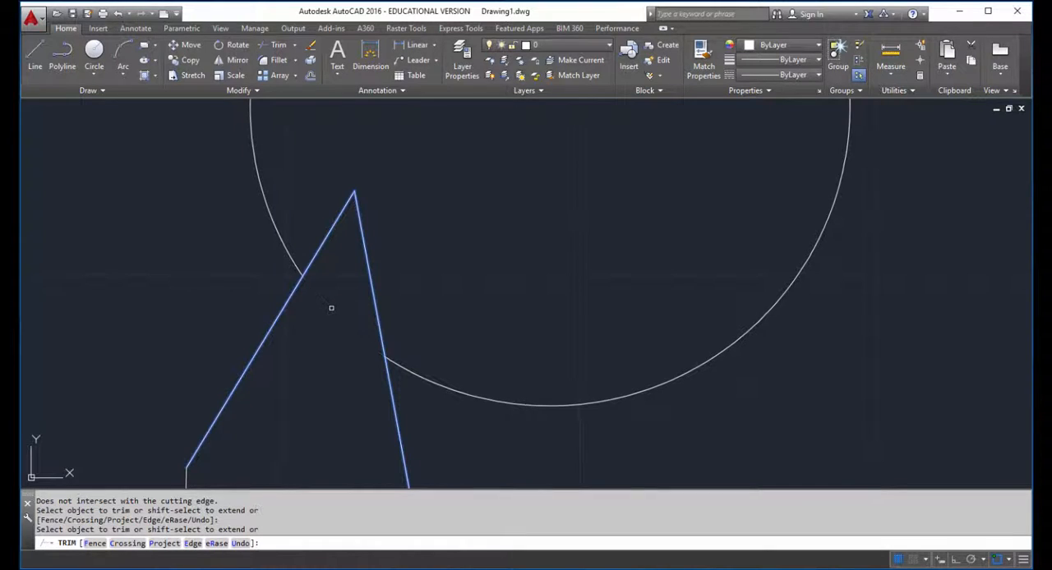
key("Return")
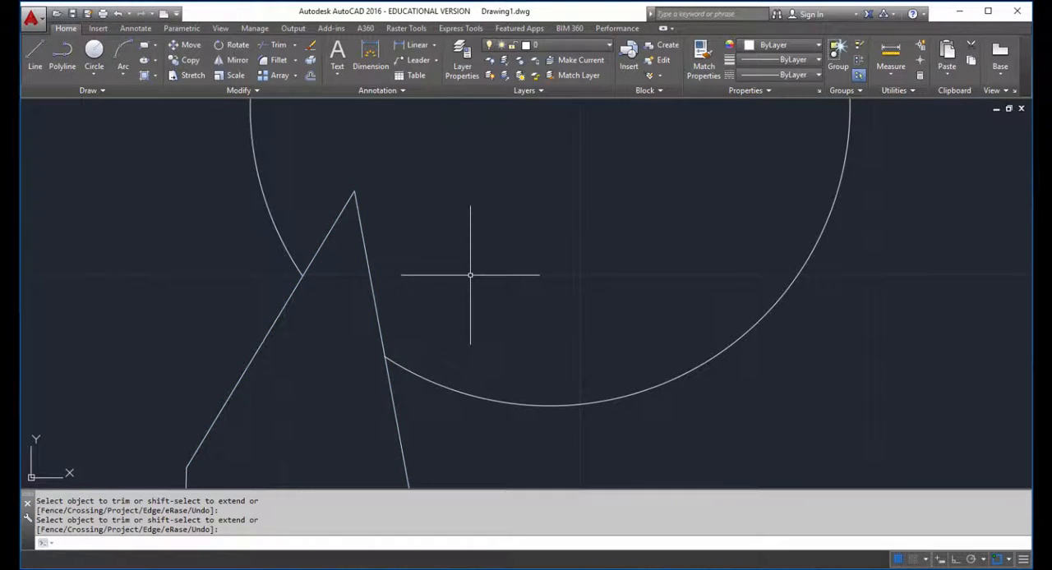
Step: Trim pieces of the enlarged rectangle, its ellipse and the overlapping circle, using all objects as cutting edges, and try to trim the leftover line inside the circle
scroll(470, 275, "down", 8)
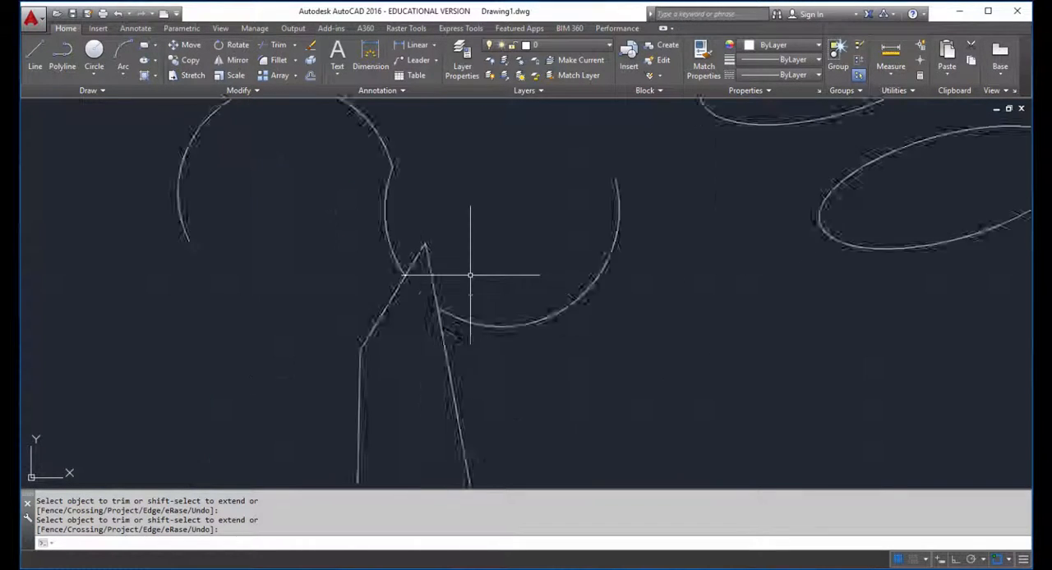
mouse_move(837, 374)
middle_mouse_down()
mouse_move(775, 375)
mouse_move(556, 305)
mouse_move(391, 372)
middle_mouse_up()
scroll(391, 371, "down", 4)
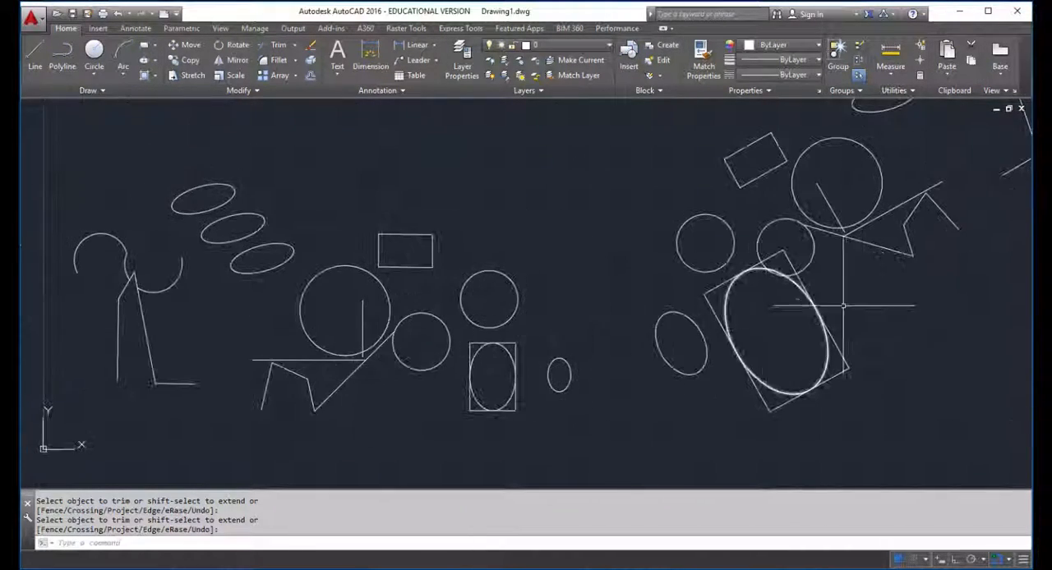
scroll(774, 240, "up", 8)
middle_click_drag(775, 240, 491, 321)
scroll(578, 291, "up", 2)
scroll(491, 322, "down", 2)
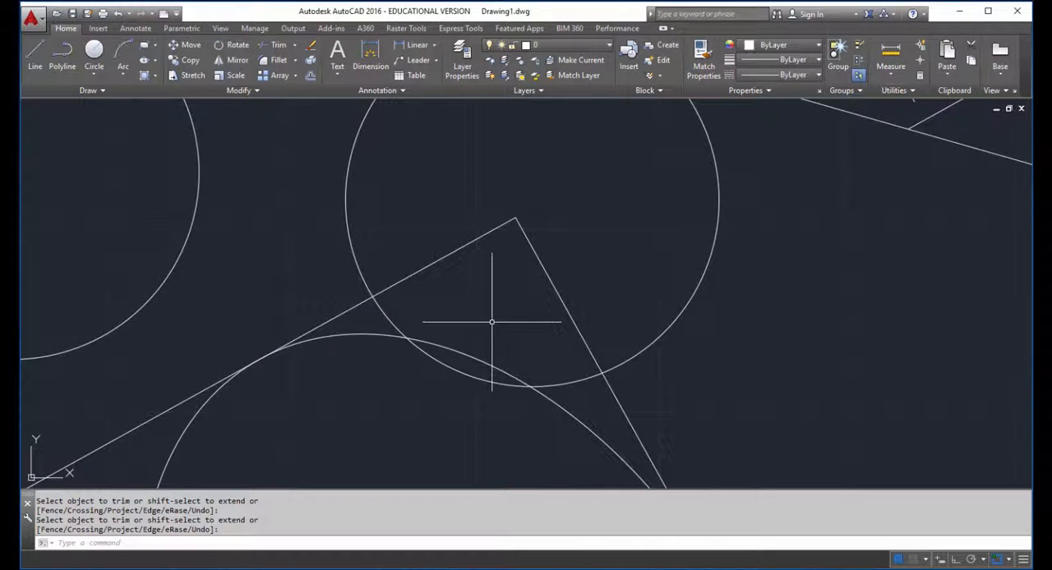
type("tr")
key("Return")
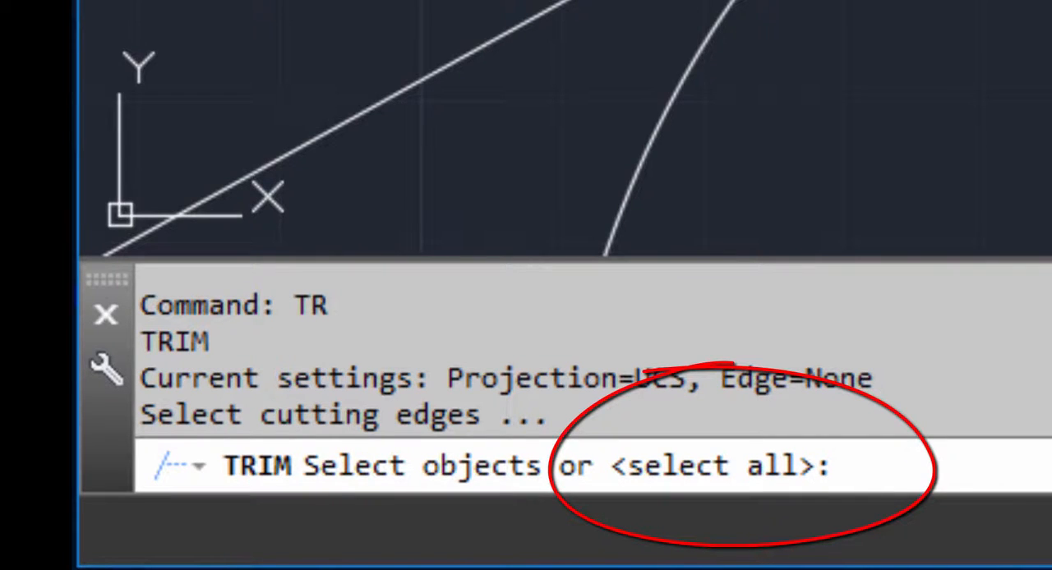
key("Return")
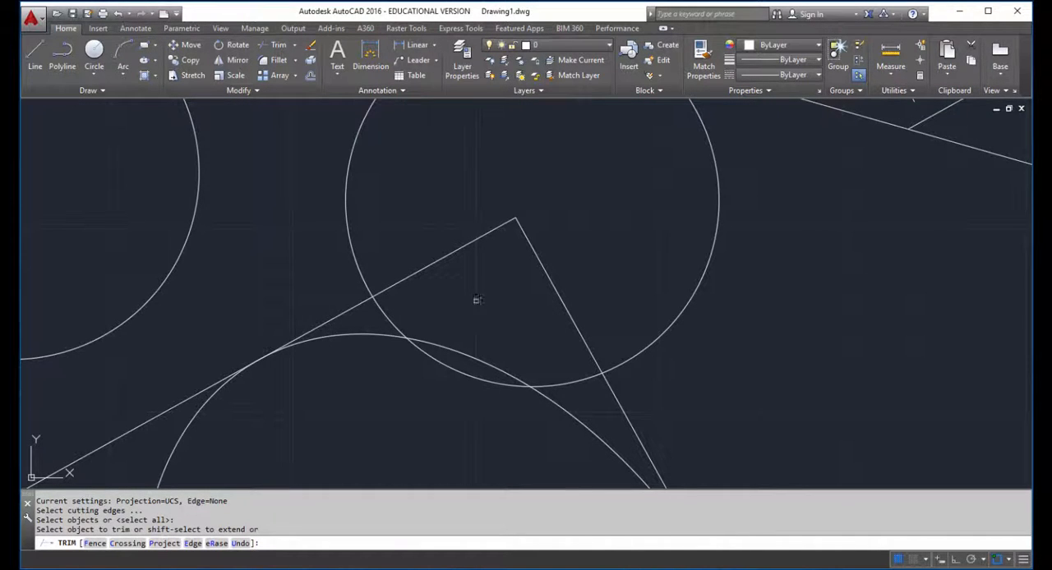
left_click(421, 271)
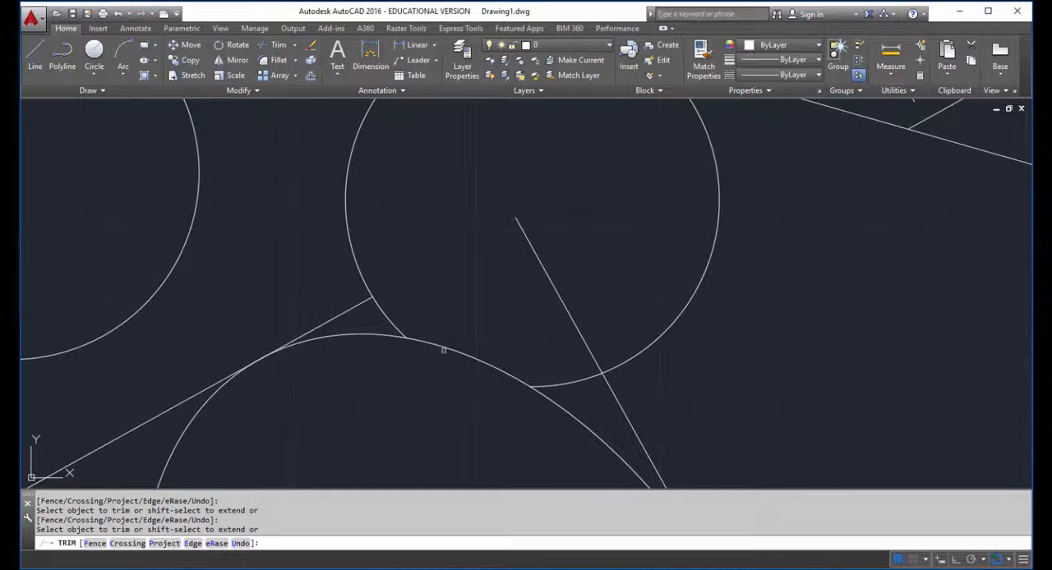
left_click(443, 348)
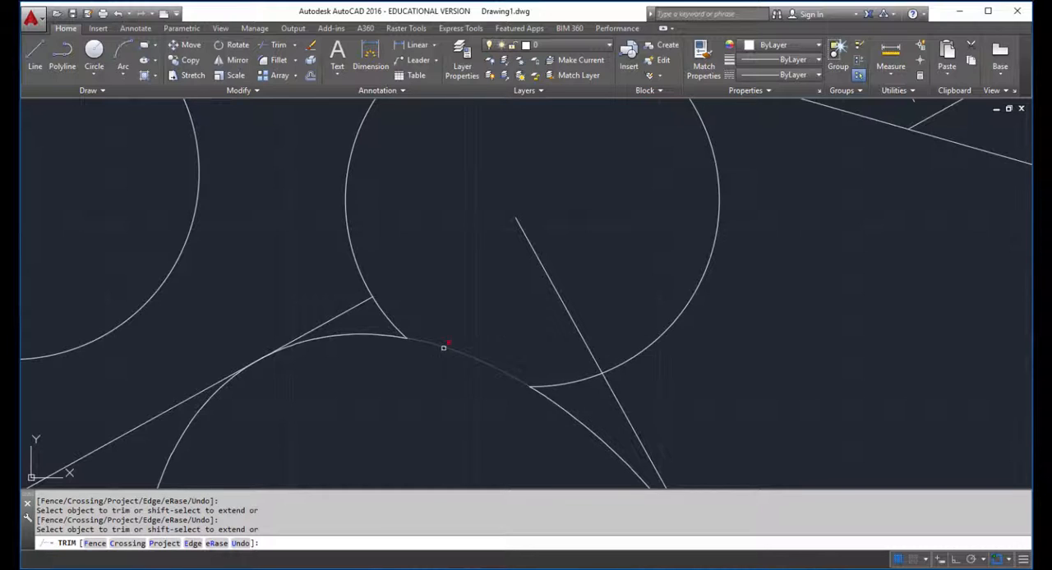
left_click(627, 413)
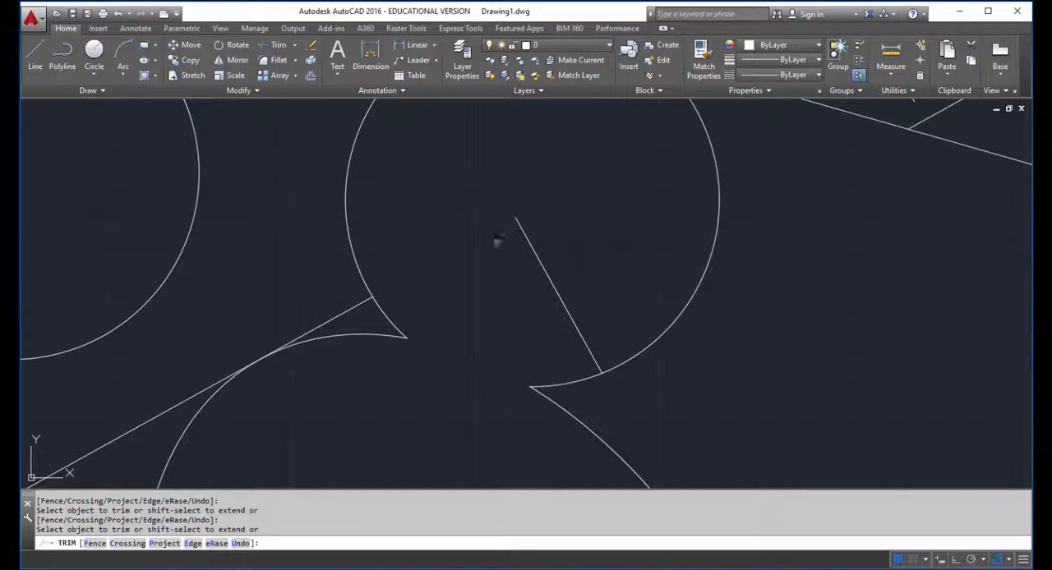
left_click(547, 267)
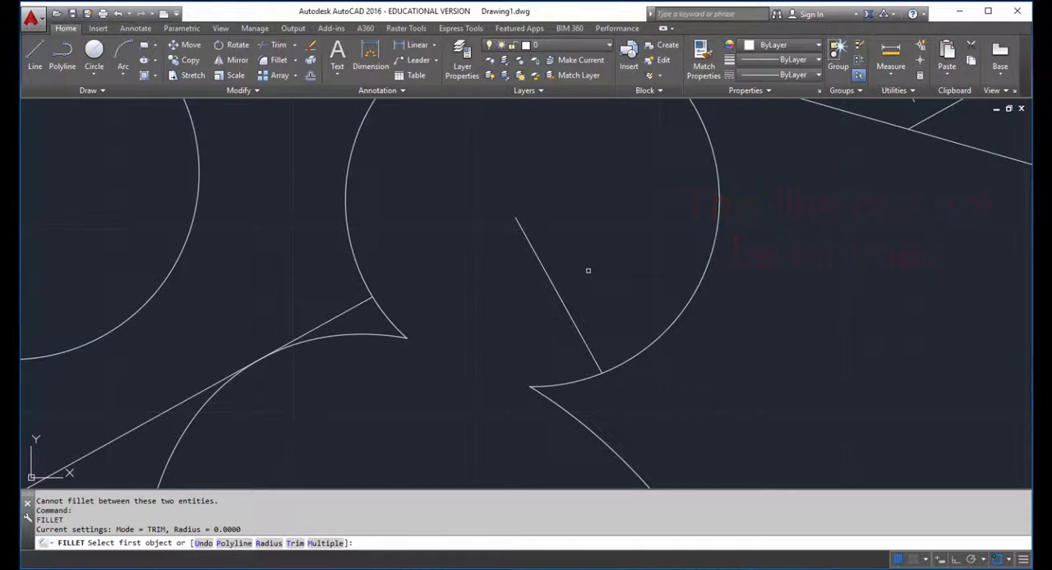
key("Escape")
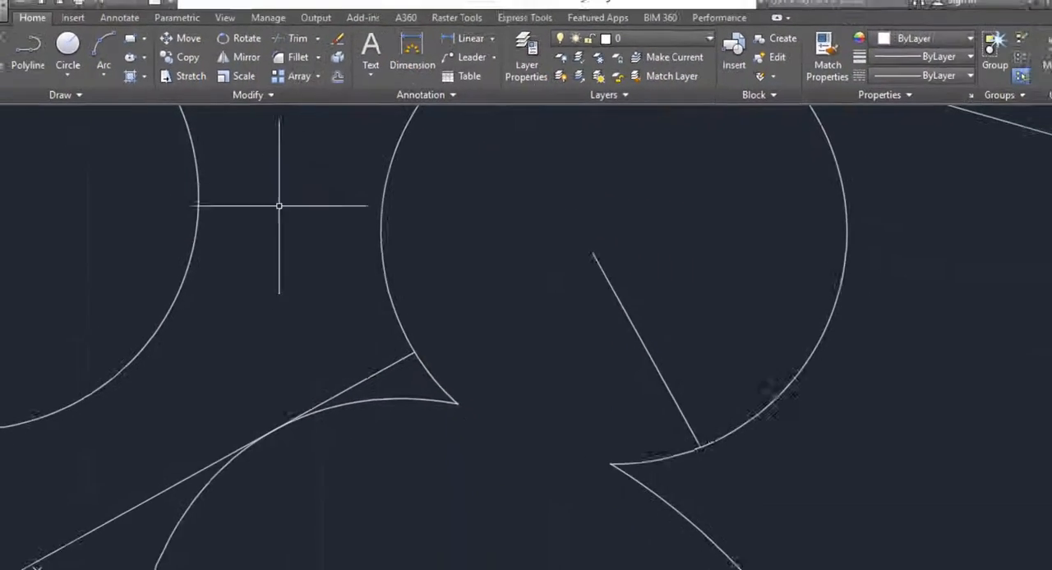
Step: Fillet the slanted line ending at the trimmed circle's edge and the leftover line inside that circle into a sharp zero-radius corner
type("F")
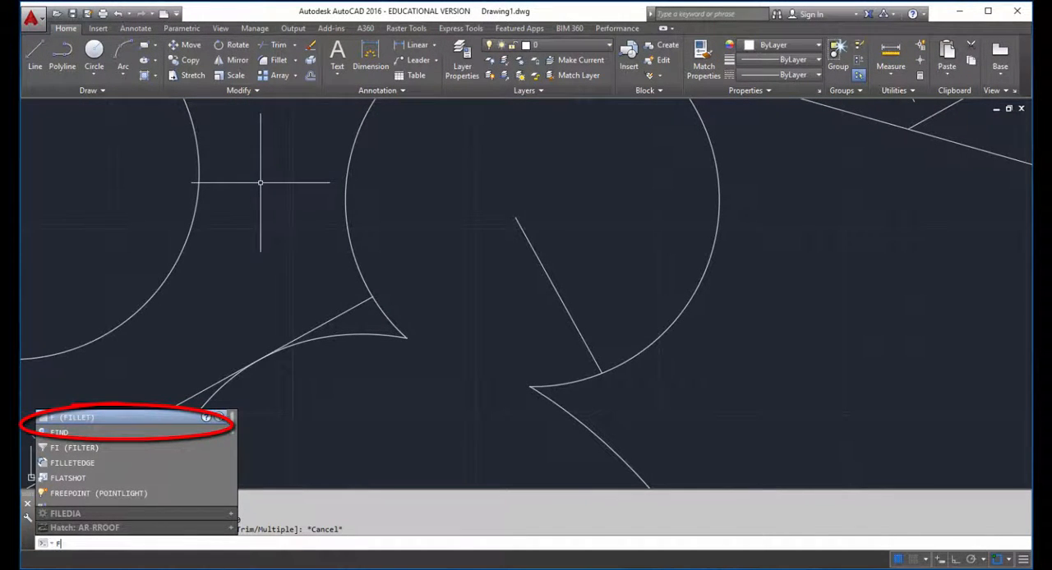
key("Return")
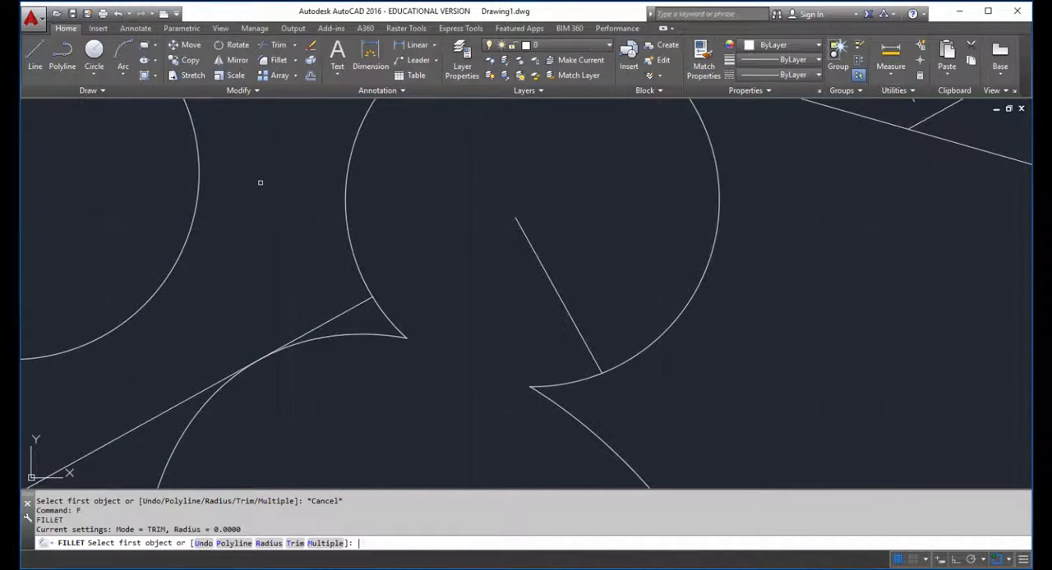
left_click(355, 307)
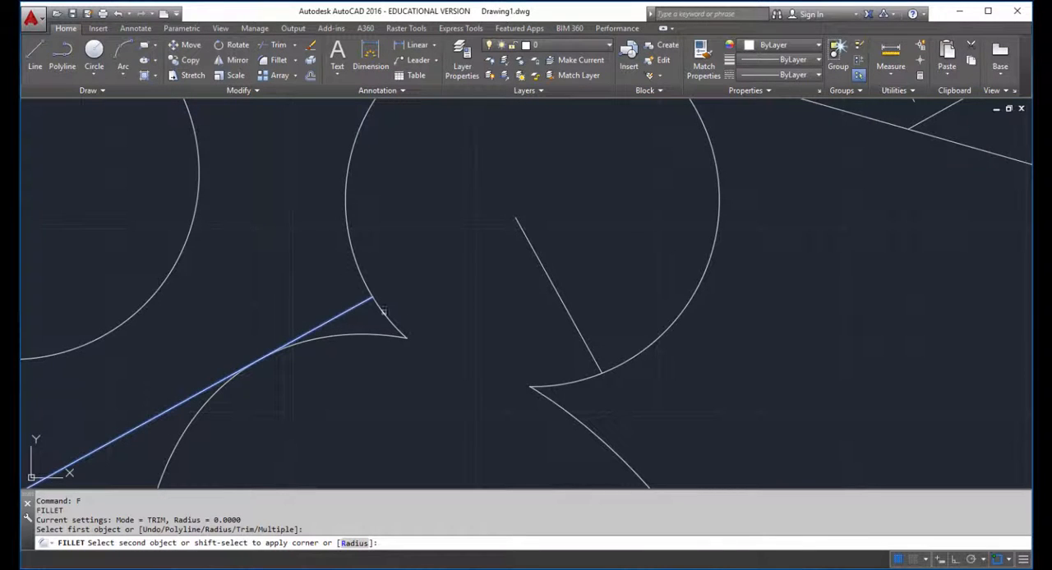
left_click(551, 286)
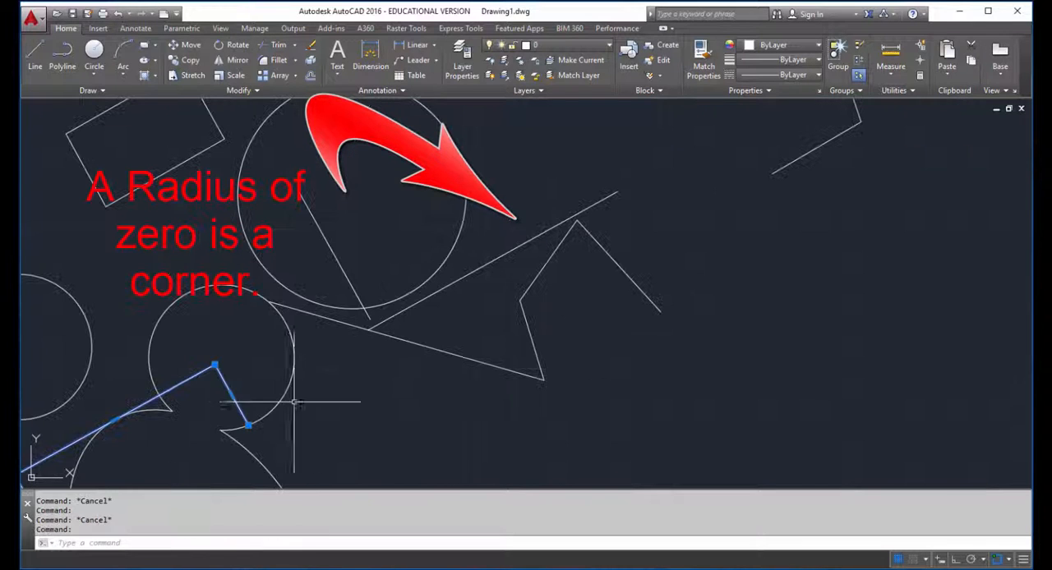
key("Escape")
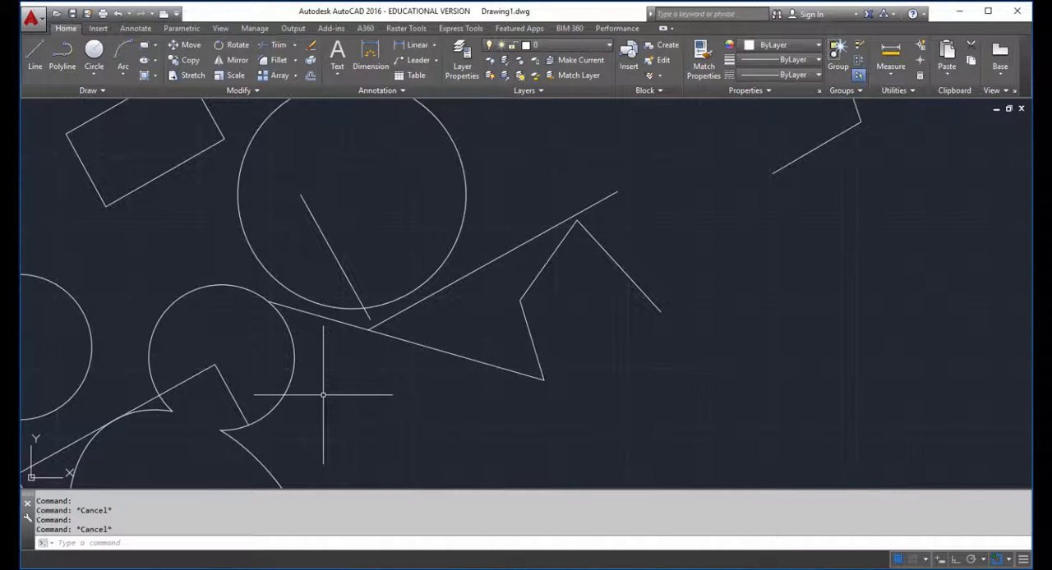
Step: Fillet the line inside the mirrored group's large circle and the long slanted line below it into a sharp zero-radius corner
type("F")
key("Return")
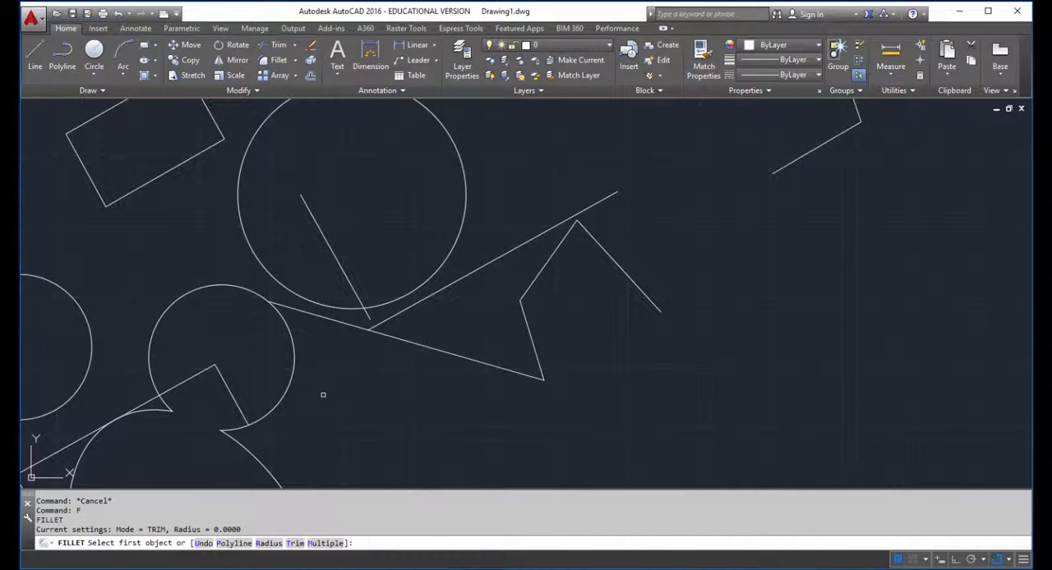
left_click(337, 261)
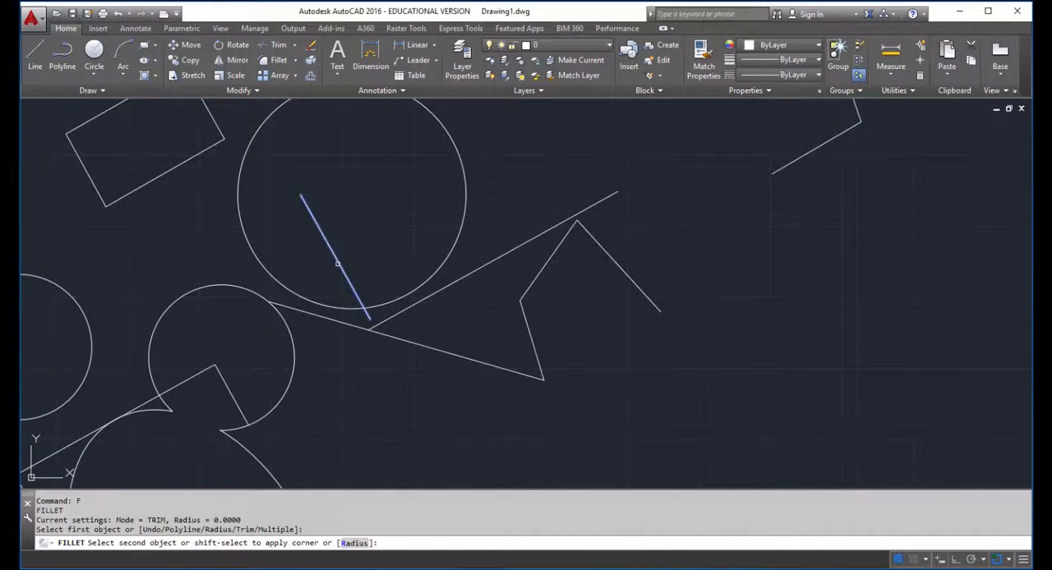
left_click(434, 293)
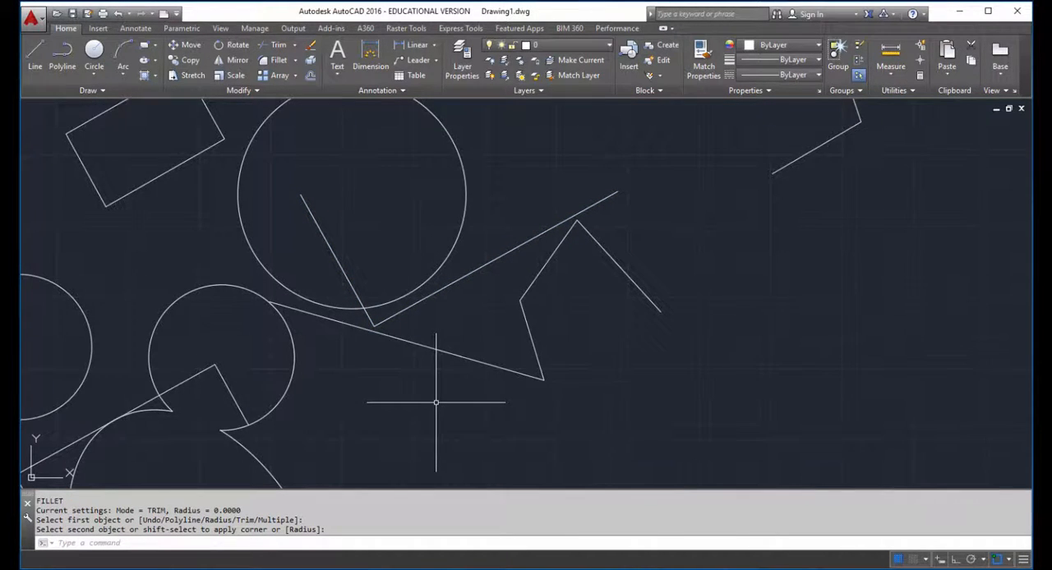
Step: Fillet the vertical line in the original group's large circle with its mirrored counterpart so both extend to a shared zero-radius corner
scroll(436, 402, "down", 6)
scroll(435, 402, "down", 2)
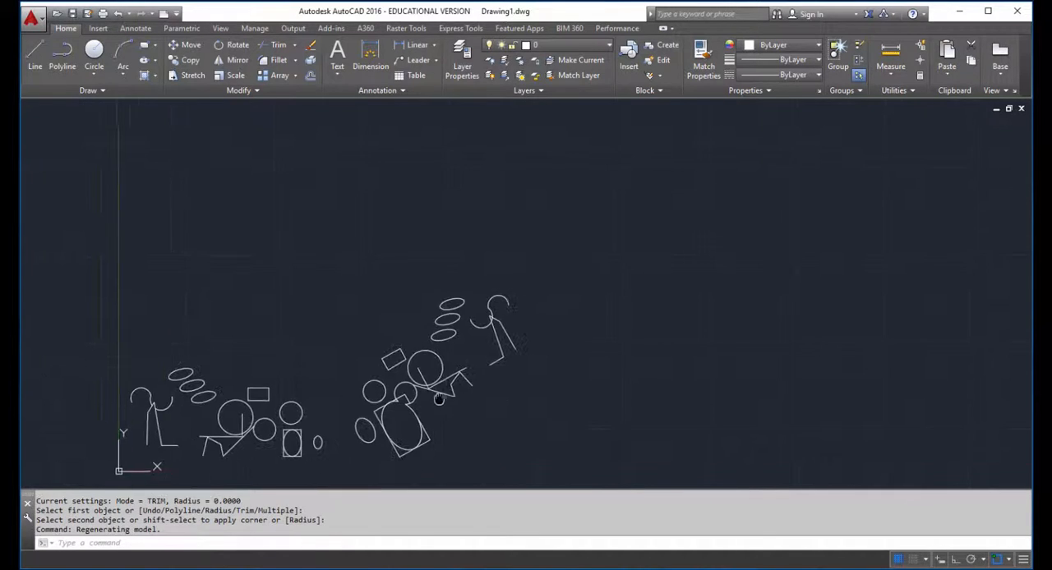
middle_click_drag(435, 396, 564, 352)
type("f")
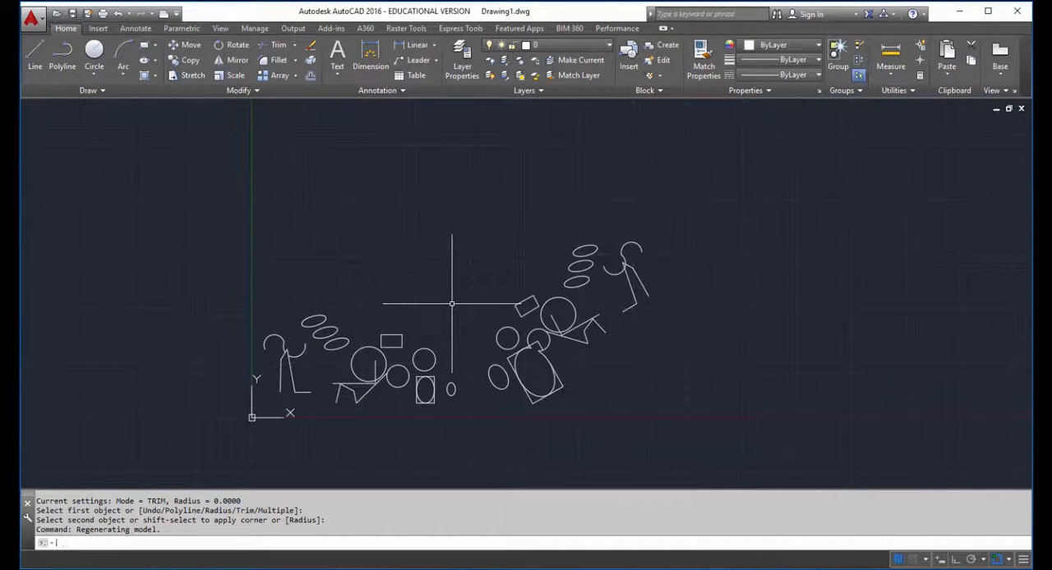
key("Return")
left_click(375, 369)
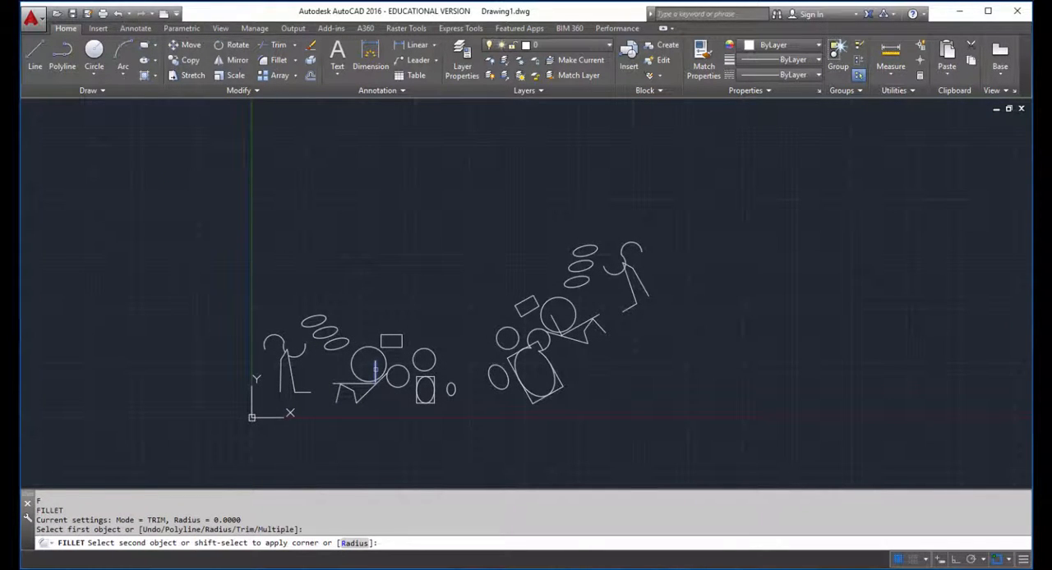
left_click(553, 321)
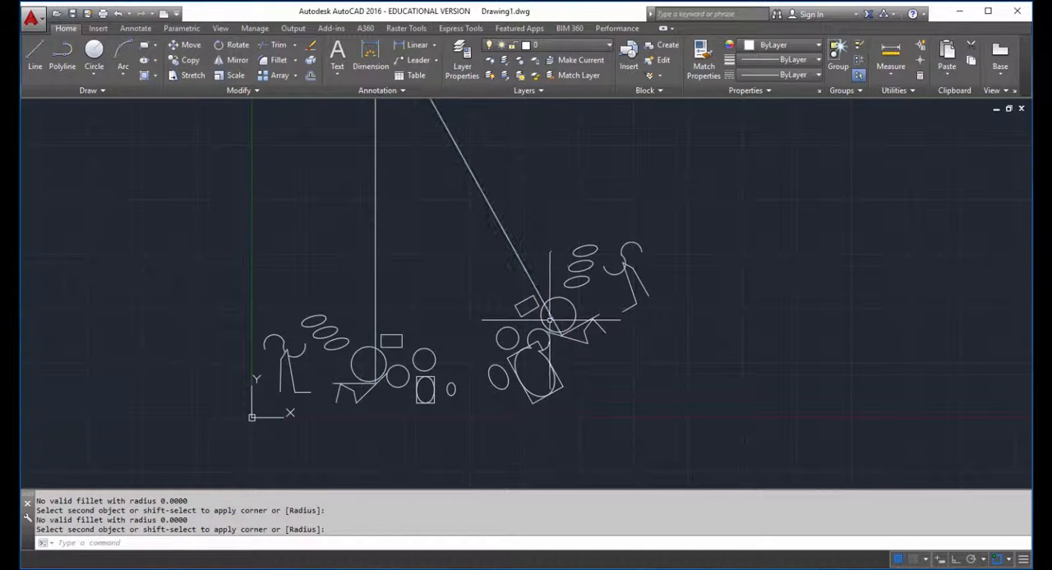
Step: Offset the long slanted line of the new peak by 10 to its outer side, away from the vertical line
scroll(431, 253, "down", 2)
middle_click_drag(432, 252, 418, 298)
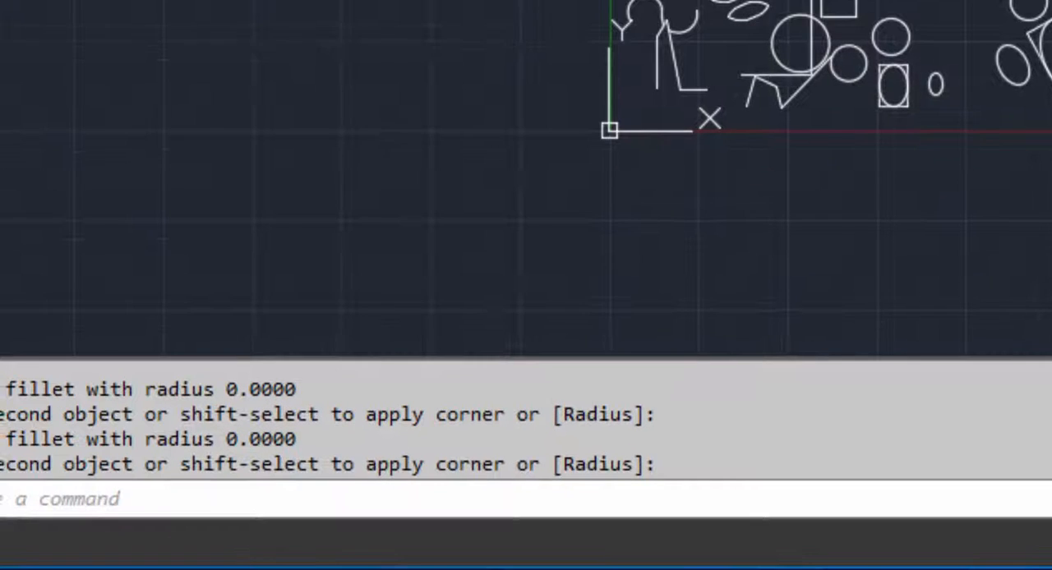
type("o")
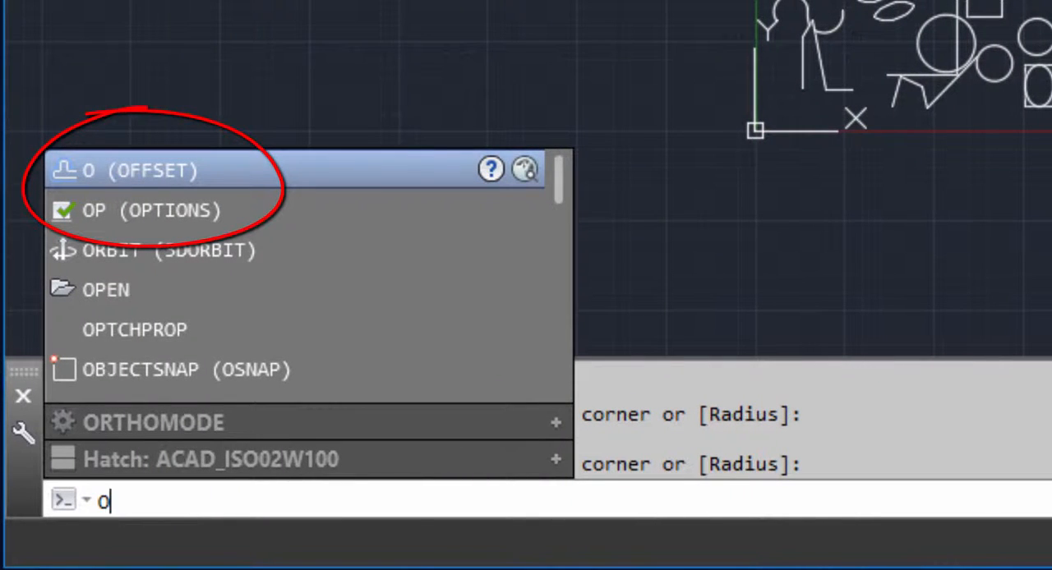
key("Return")
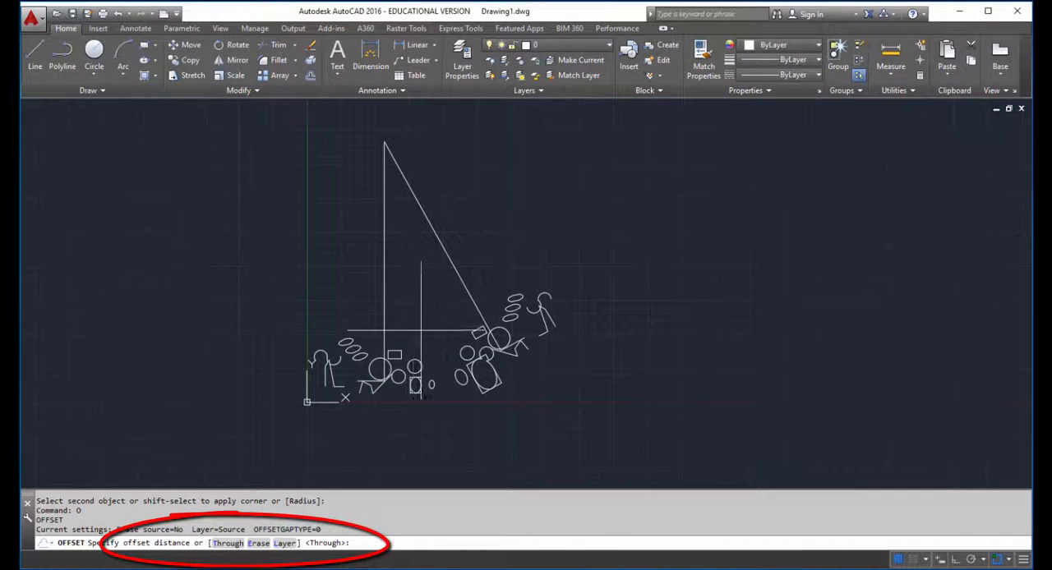
scroll(387, 395, "up", 3)
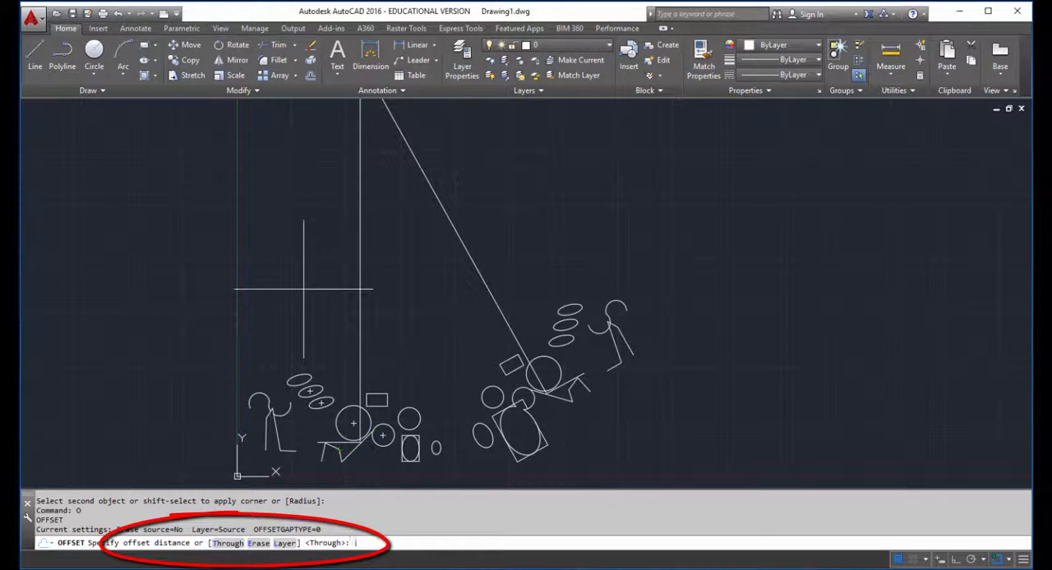
type("10")
key("Return")
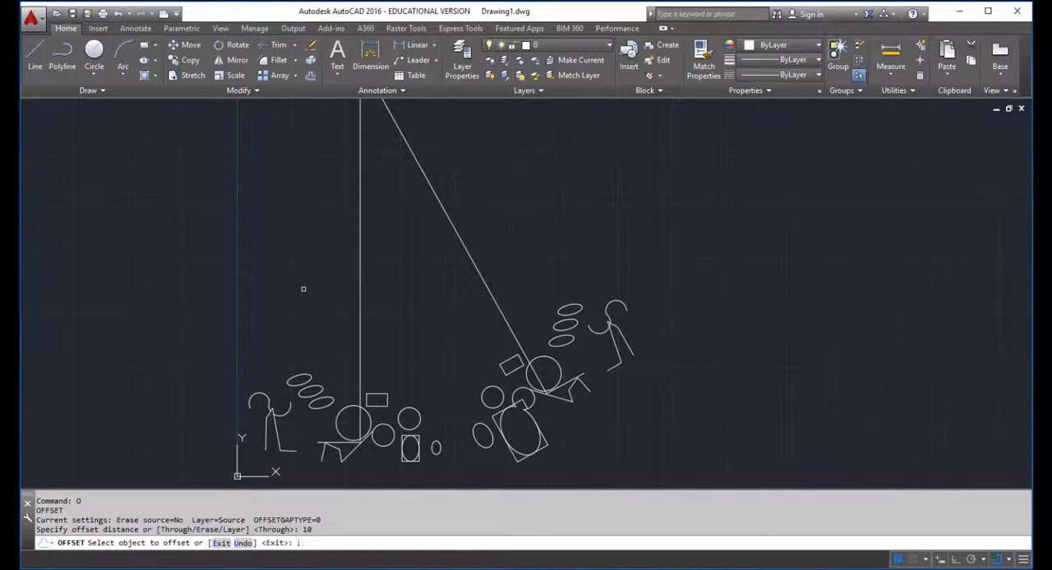
left_click(455, 235)
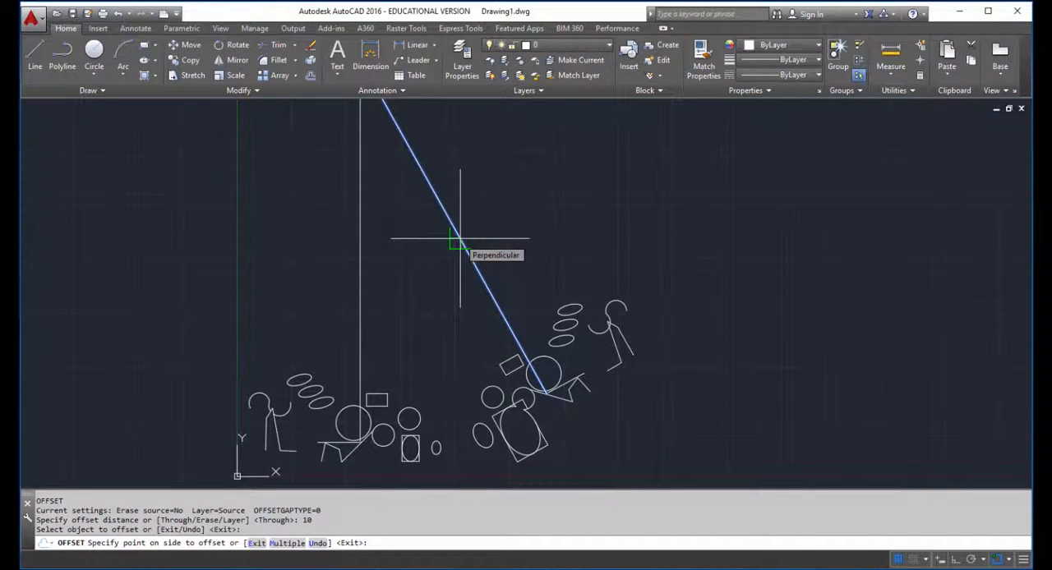
left_click(649, 159)
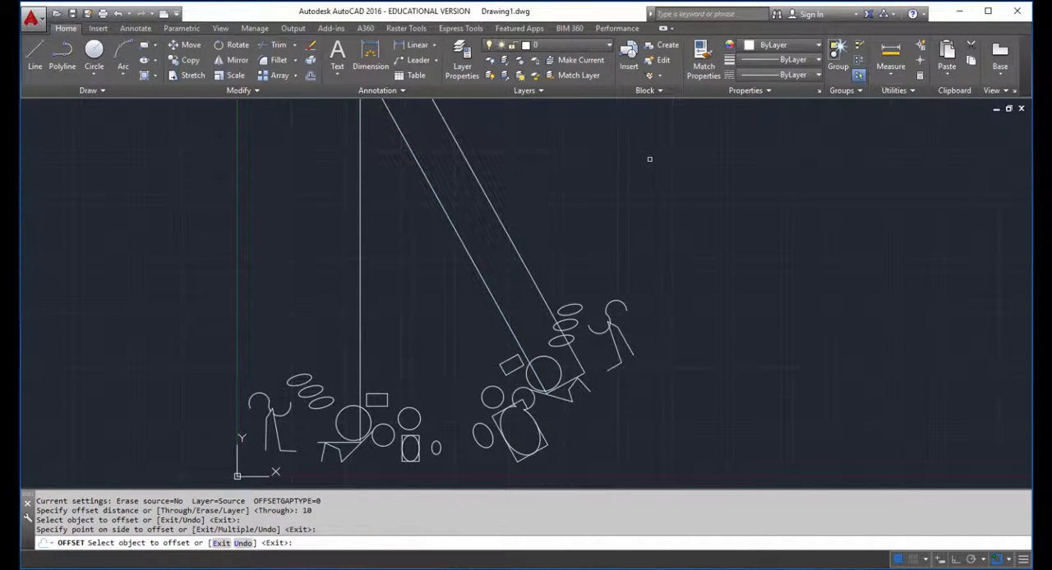
Step: Offset the new parallel line outward by the same distance of 10, and undo that offset
scroll(637, 177, "down", 2)
middle_click_drag(624, 218, 607, 244)
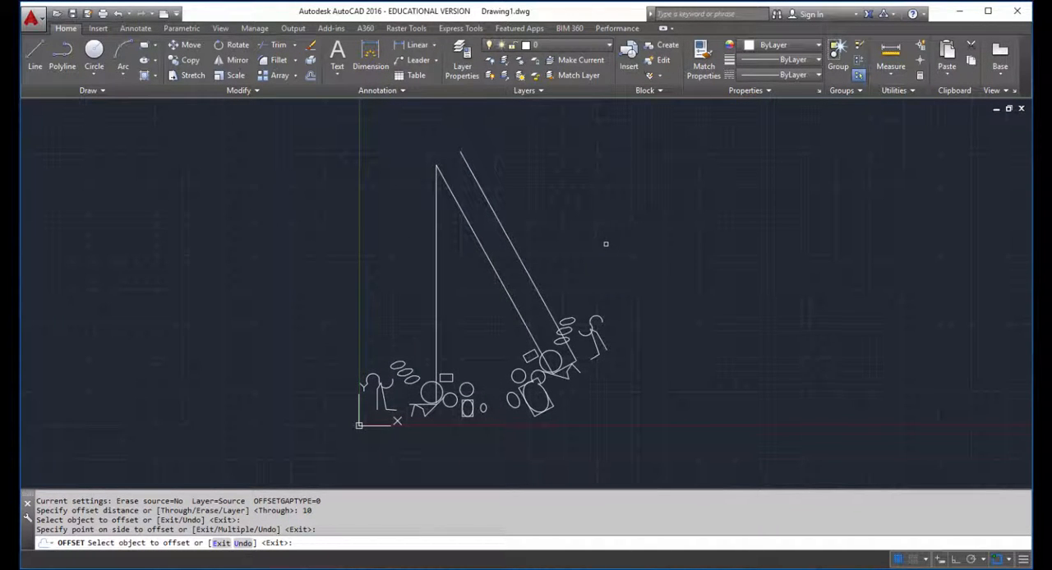
scroll(556, 270, "up", 4)
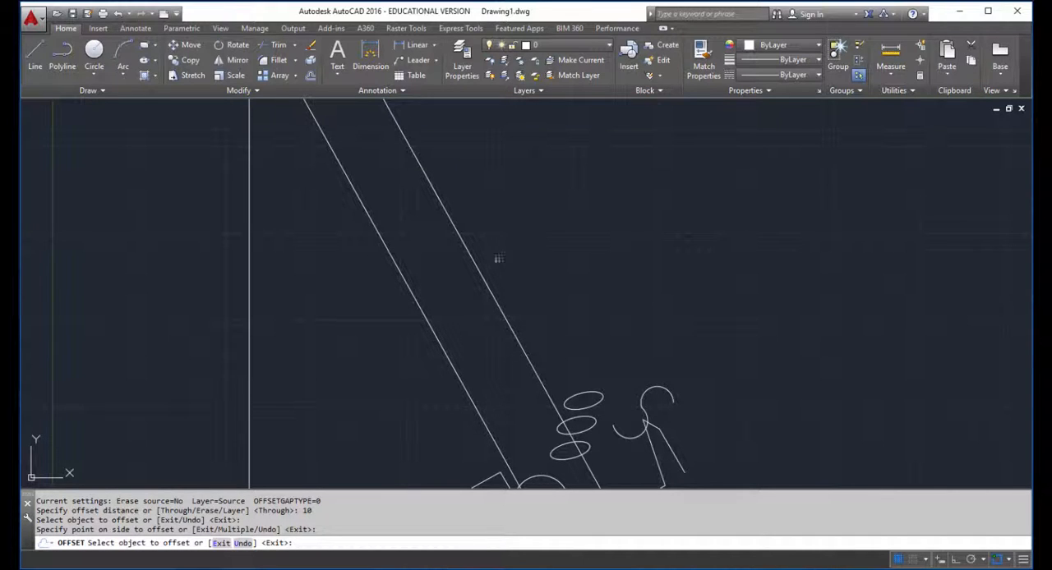
left_click(484, 275)
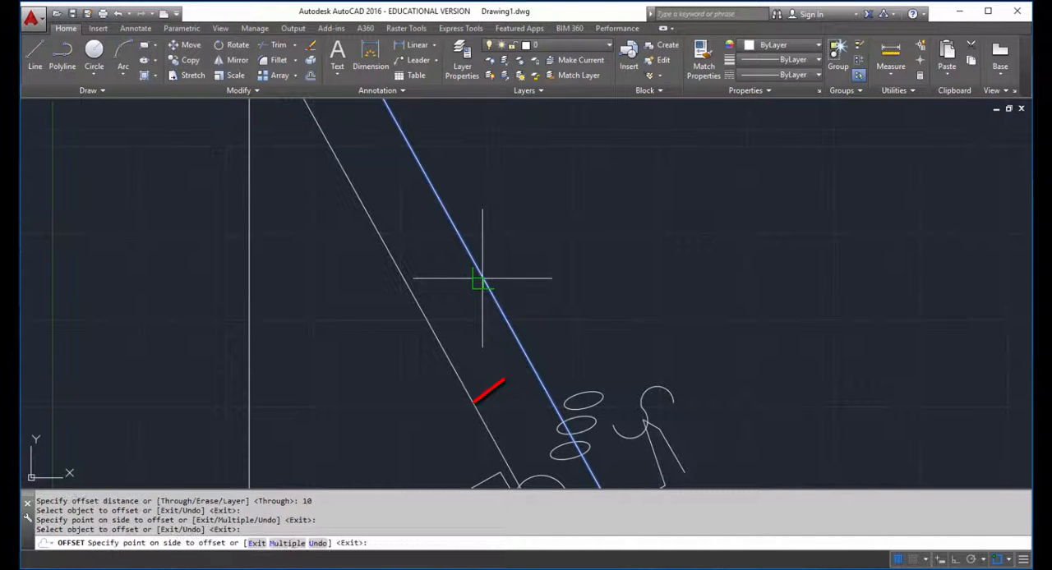
left_click(577, 233)
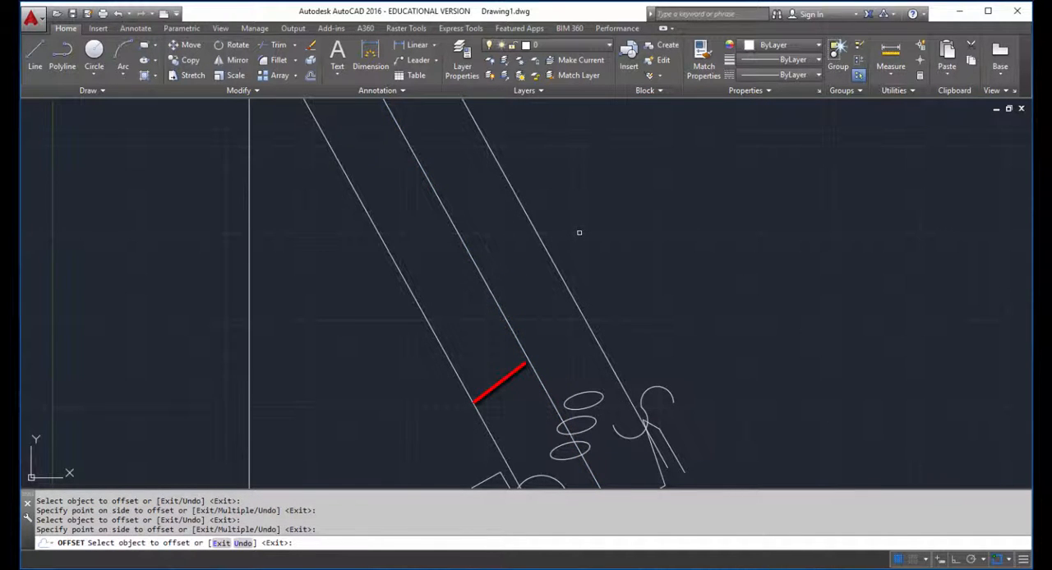
key("ctrl+z")
key("ctrl+z")
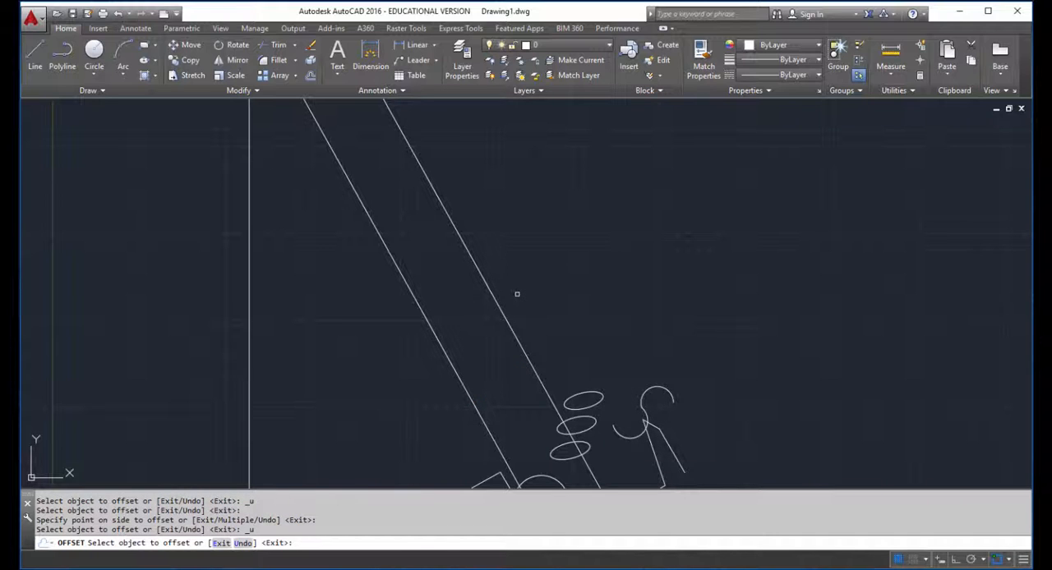
Step: Add three more parallel lines by offsetting the outermost slanted line outward by 10 each time, and end the Offset command
left_click(496, 302)
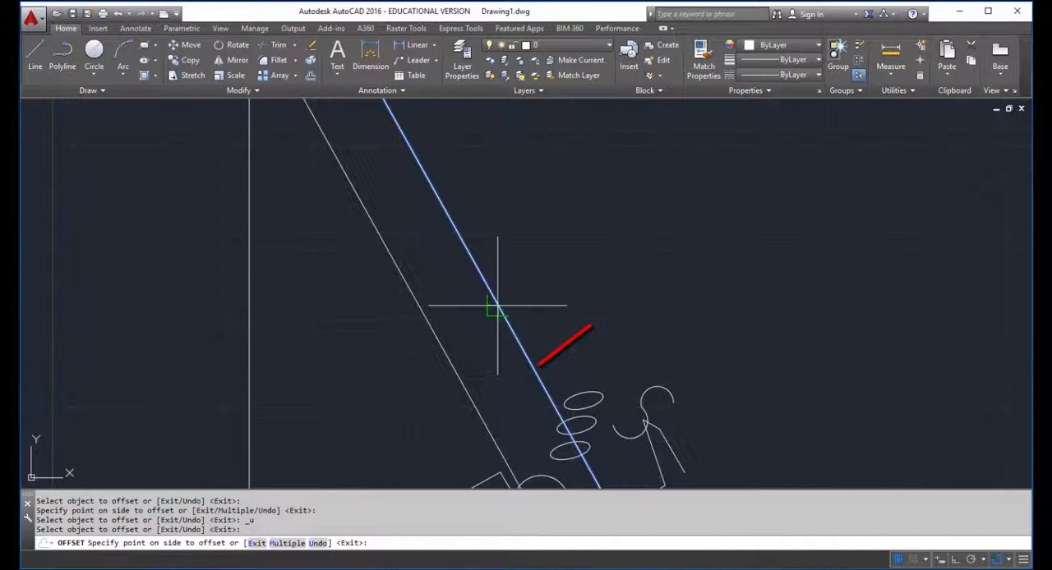
left_click(587, 245)
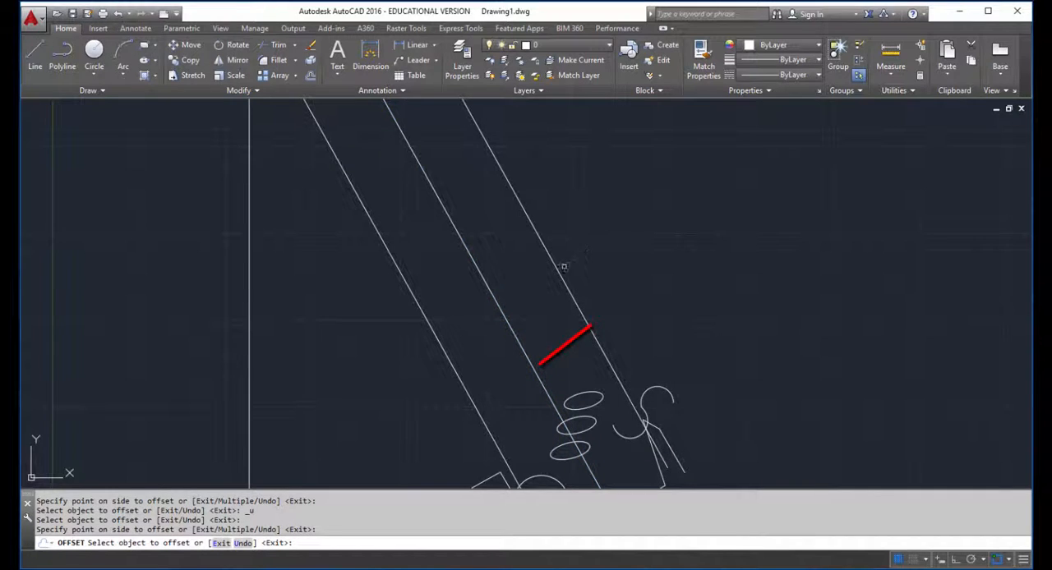
left_click(557, 274)
left_click(617, 235)
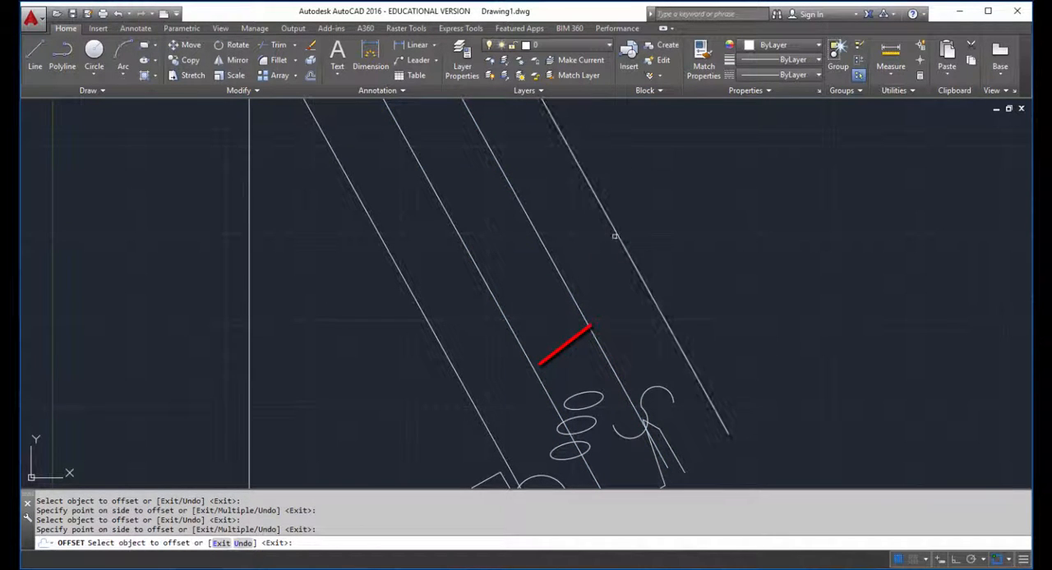
left_click(617, 235)
left_click(680, 221)
scroll(680, 220, "down", 5)
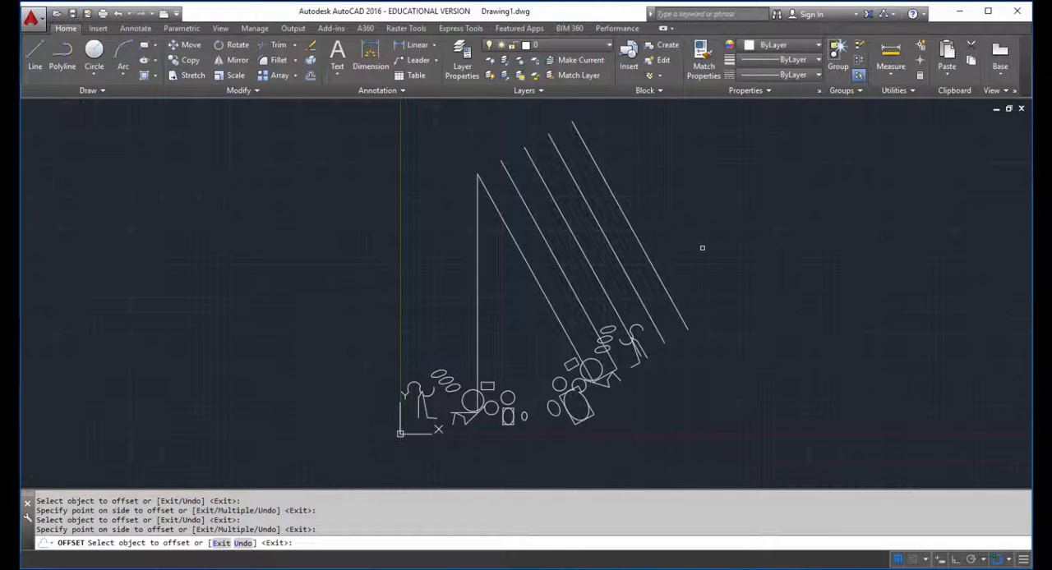
key("Escape")
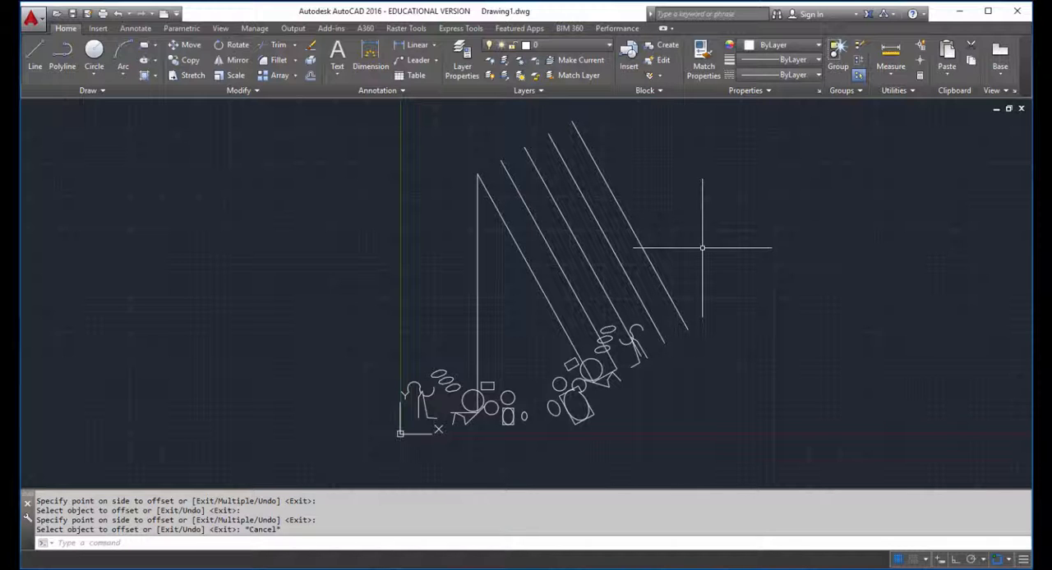
Step: Offset the upper arc of the leftmost original figure outward by .5
scroll(411, 391, "up", 7)
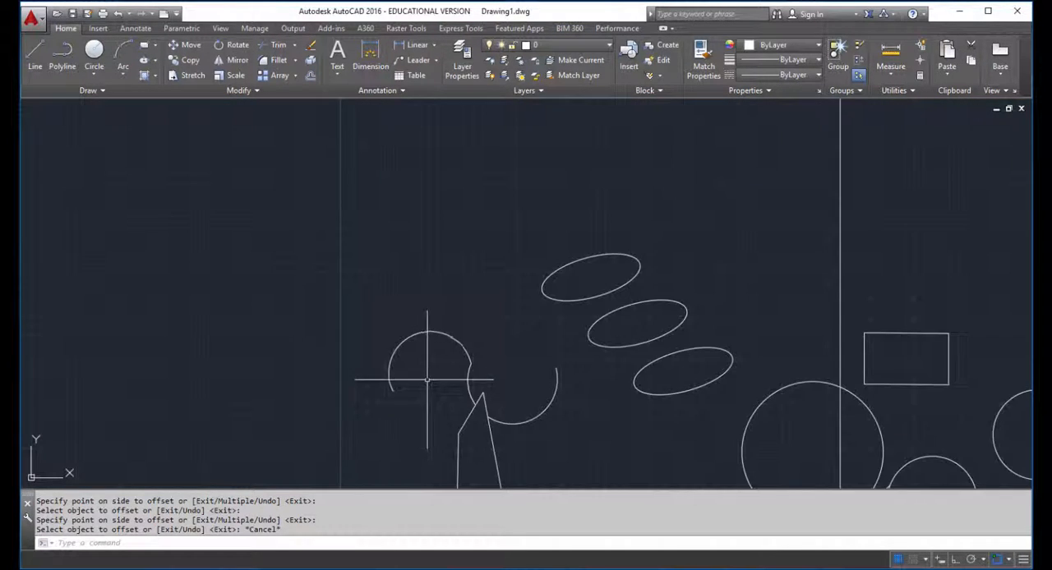
scroll(426, 379, "up", 5)
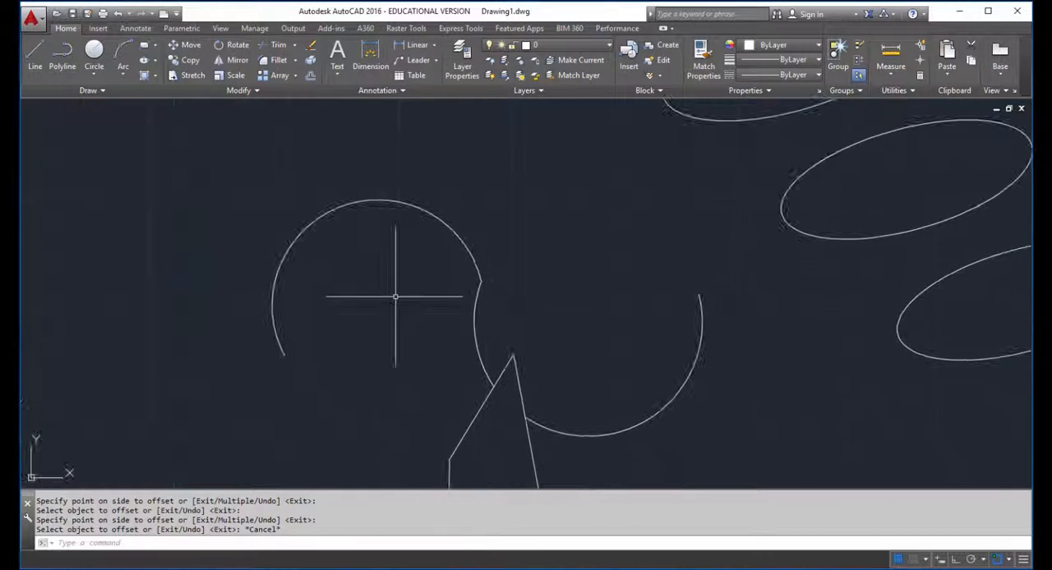
scroll(395, 297, "down", 2)
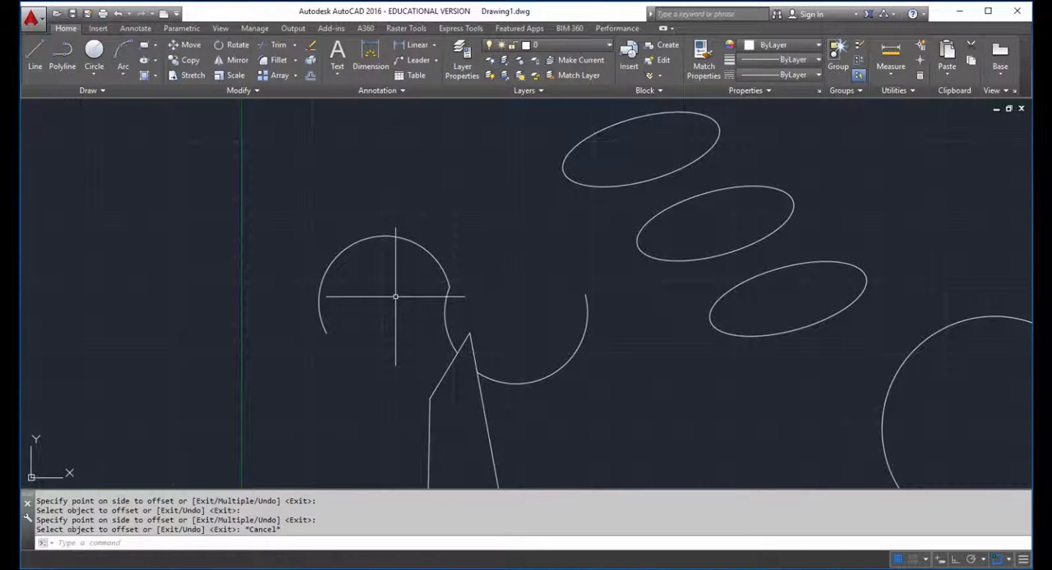
type("o")
key("Return")
type(".5")
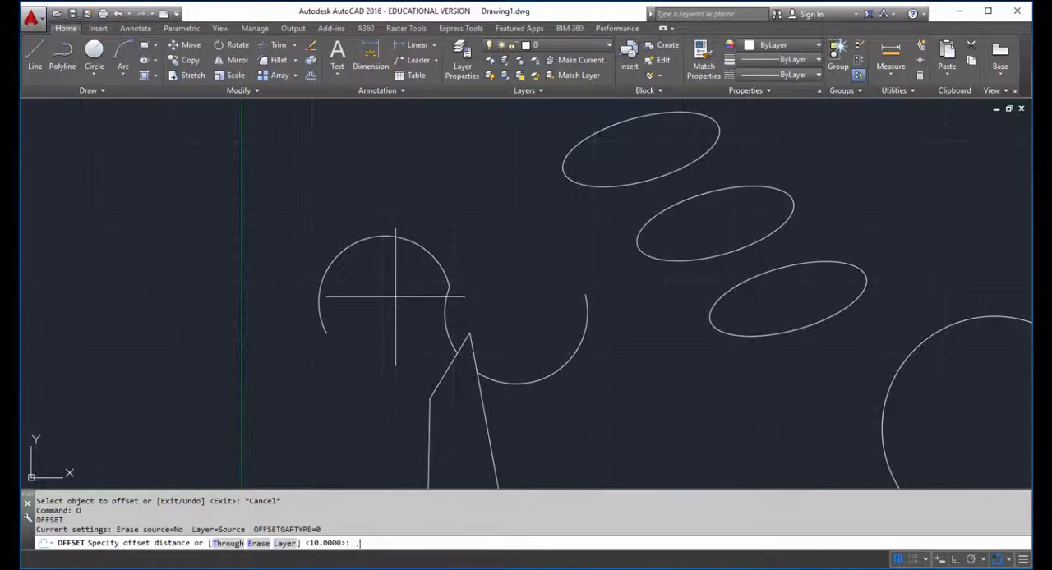
key("Return")
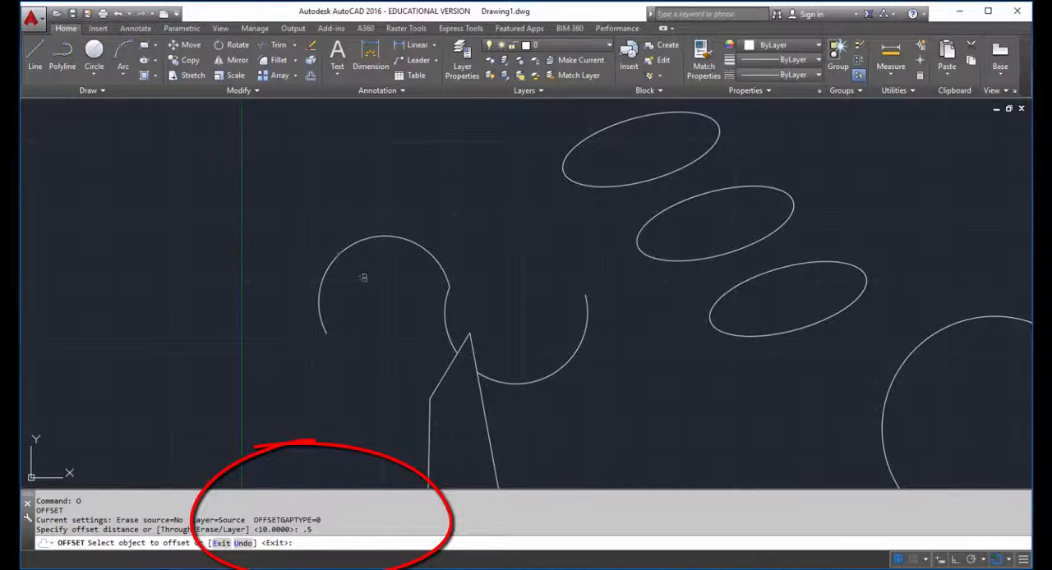
left_click(357, 245)
left_click(318, 193)
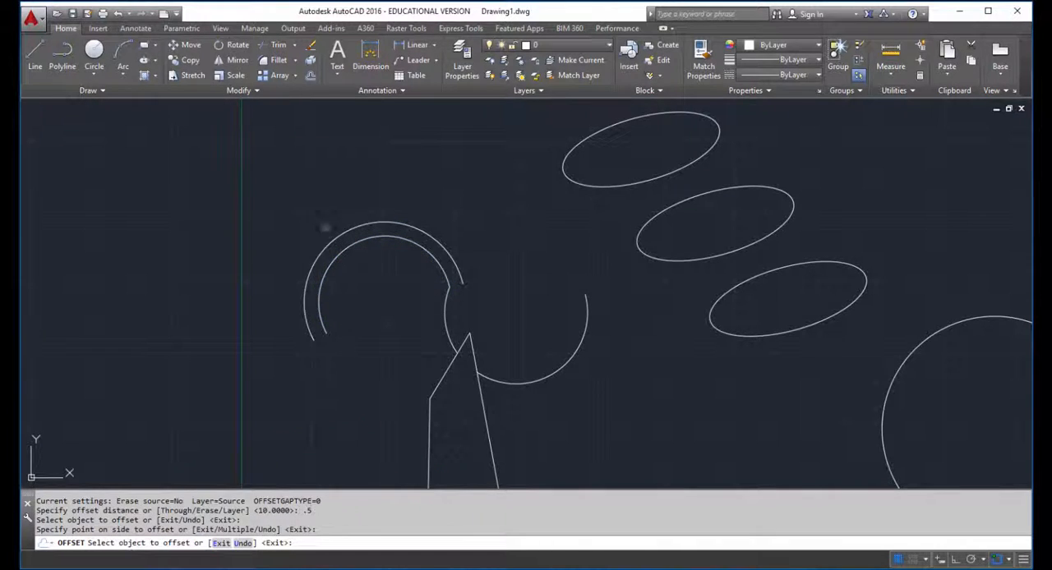
Step: Build three more concentric arcs by offsetting the outermost arc outward by .5 each time
left_click(330, 240)
left_click(308, 204)
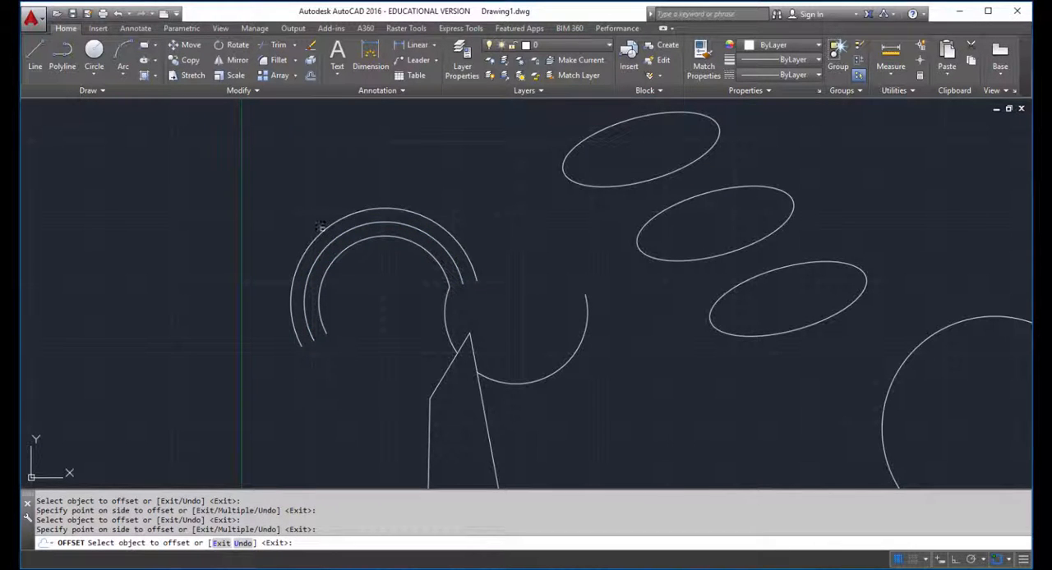
left_click(321, 227)
left_click(304, 193)
left_click(313, 217)
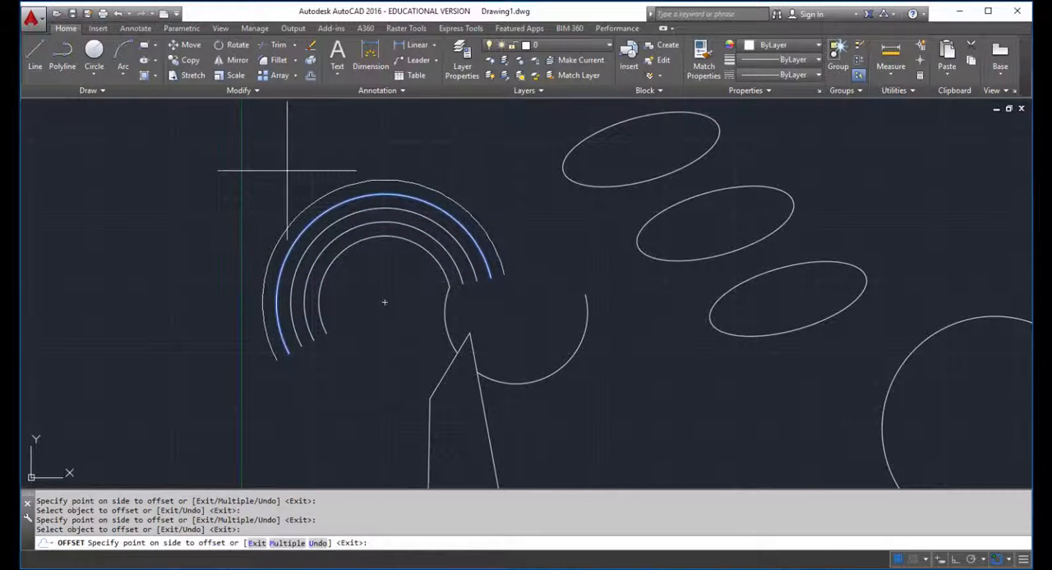
left_click(287, 170)
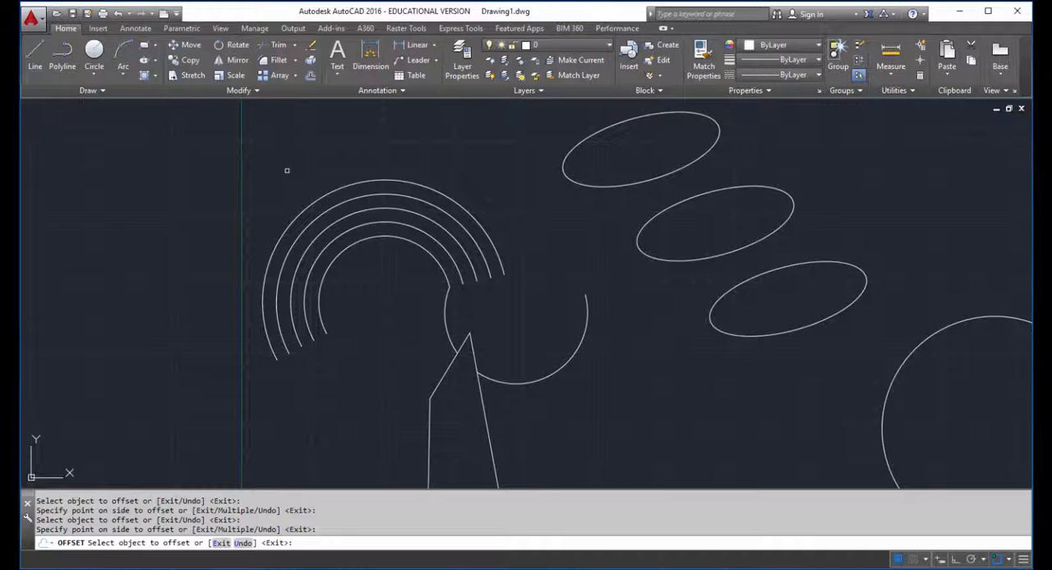